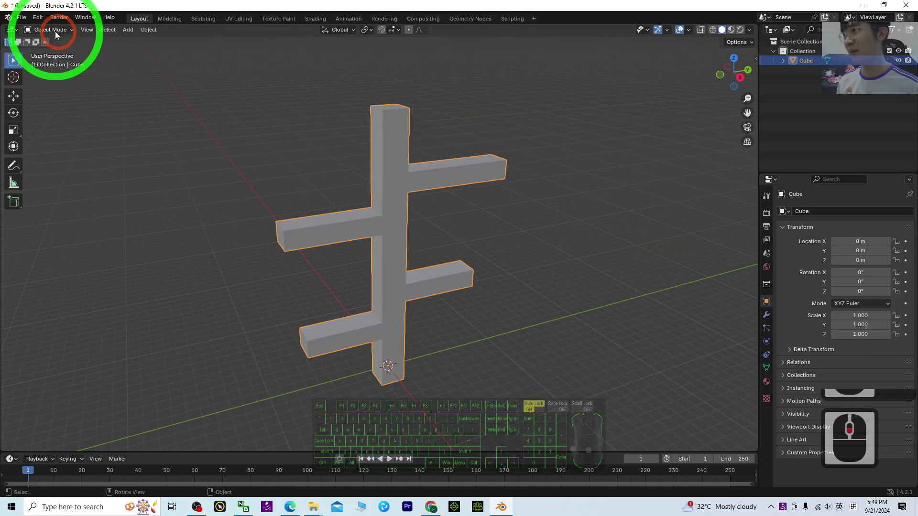
Step: Switch the cross-shaped model between Edit and Object Mode while orbiting to inspect it
click(56, 31)
click(43, 48)
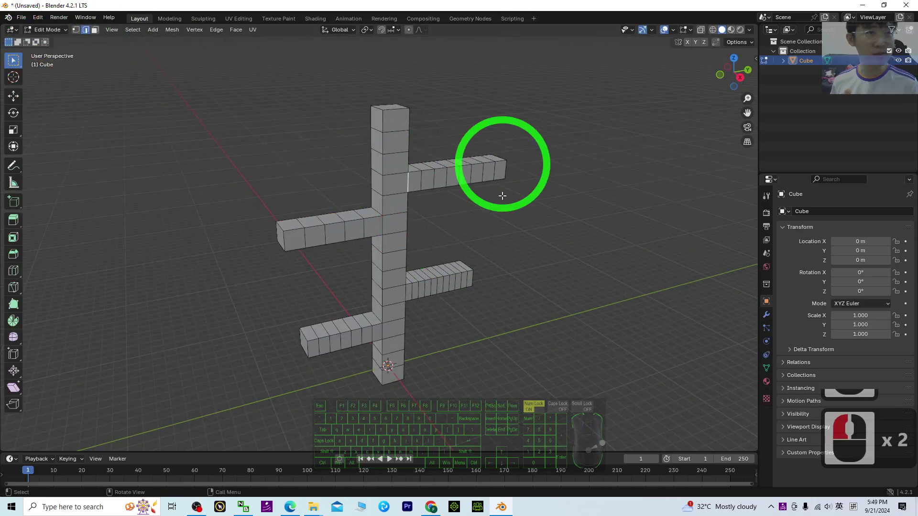
click(56, 30)
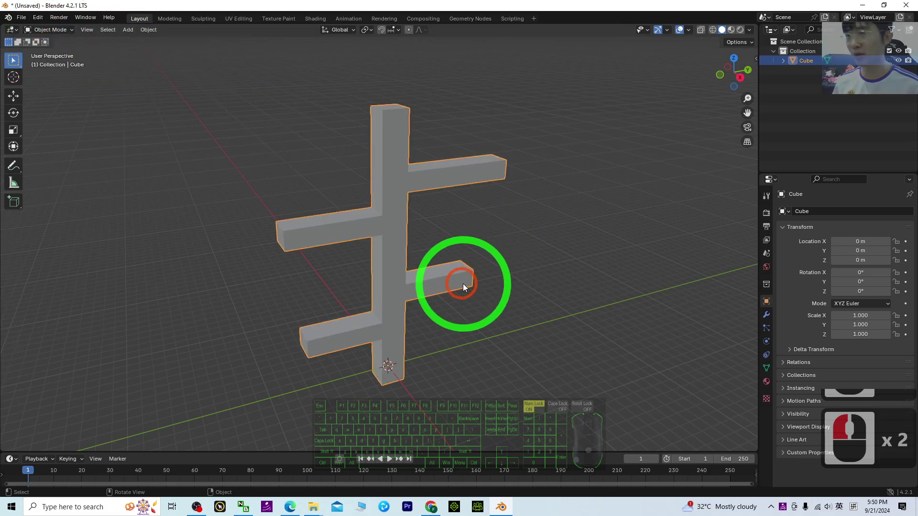
mouse_move(463, 283)
middle_down()
mouse_move(496, 281)
mouse_move(451, 215)
mouse_move(497, 251)
middle_up()
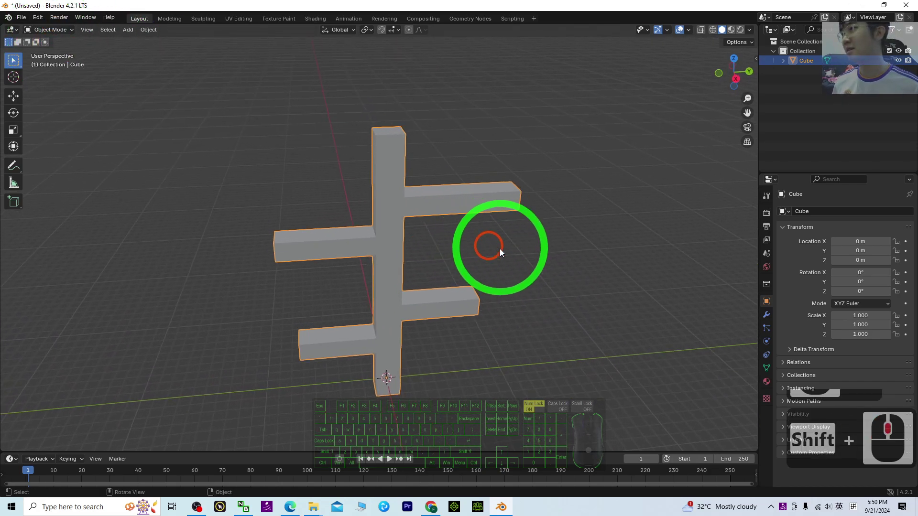
middle_drag(496, 307, 522, 287)
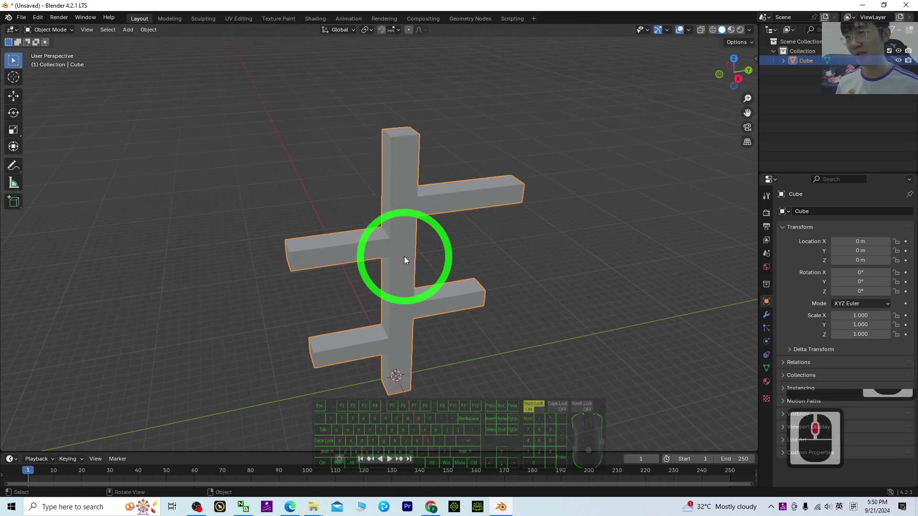
mouse_move(404, 257)
middle_down()
mouse_move(540, 321)
mouse_move(442, 306)
middle_up()
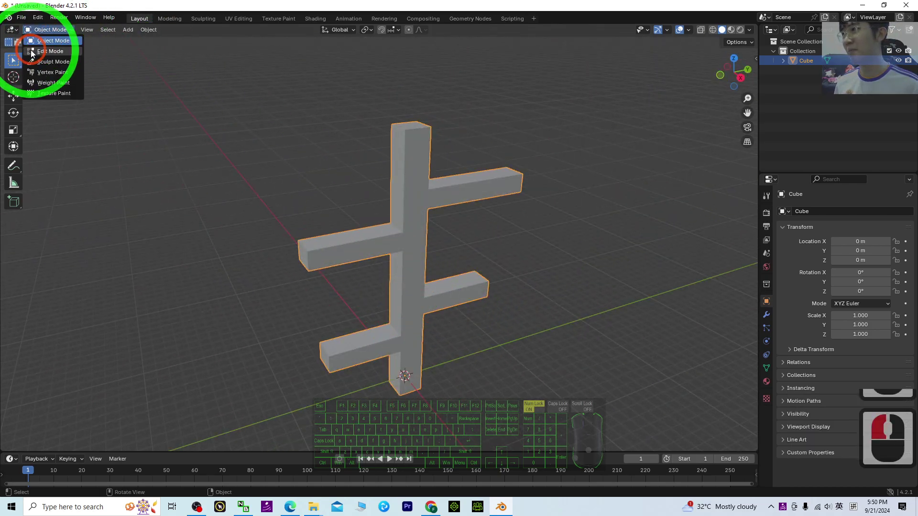
click(31, 52)
mouse_move(576, 260)
middle_down()
mouse_move(479, 264)
mouse_move(231, 177)
middle_up()
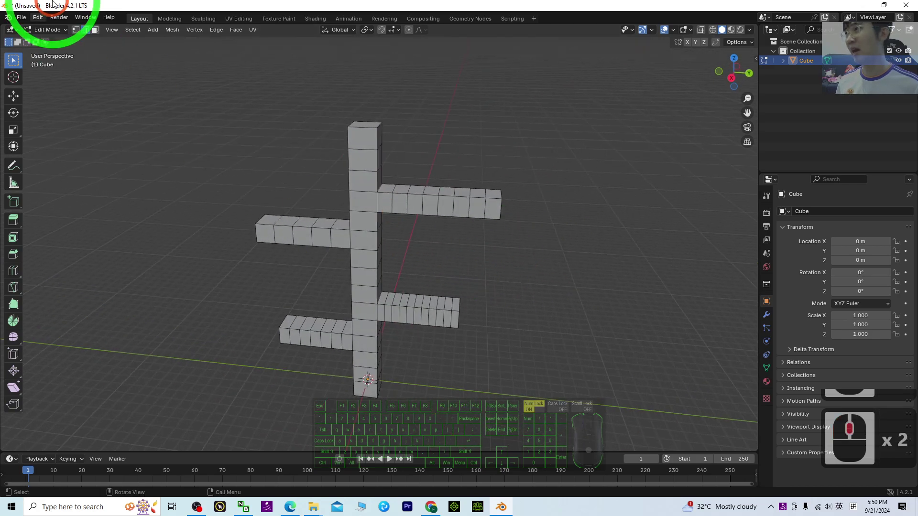
click(47, 30)
click(43, 35)
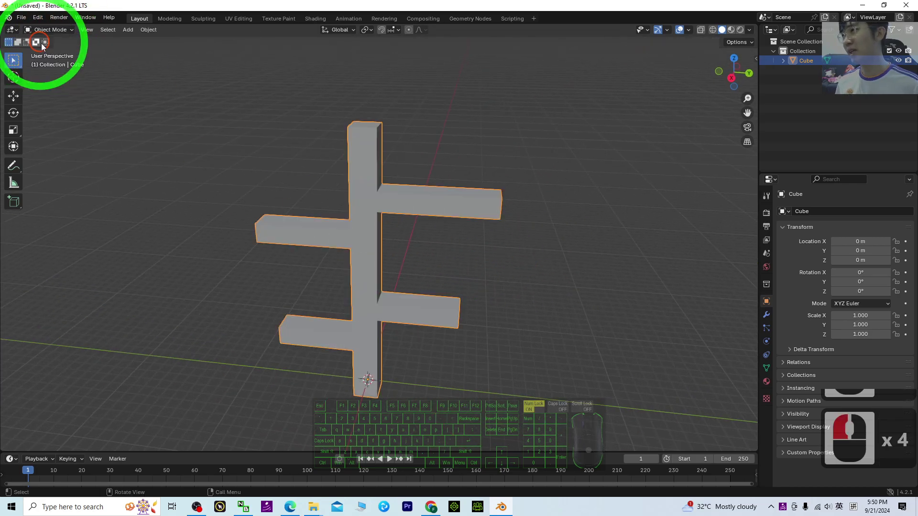
middle_drag(485, 251, 384, 369)
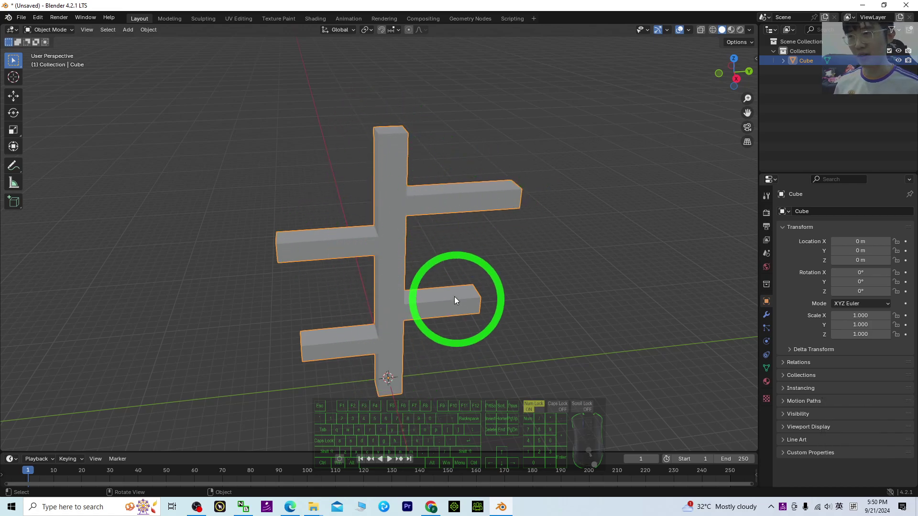
Step: Add a single-bone armature to the scene beside the block model
click(127, 30)
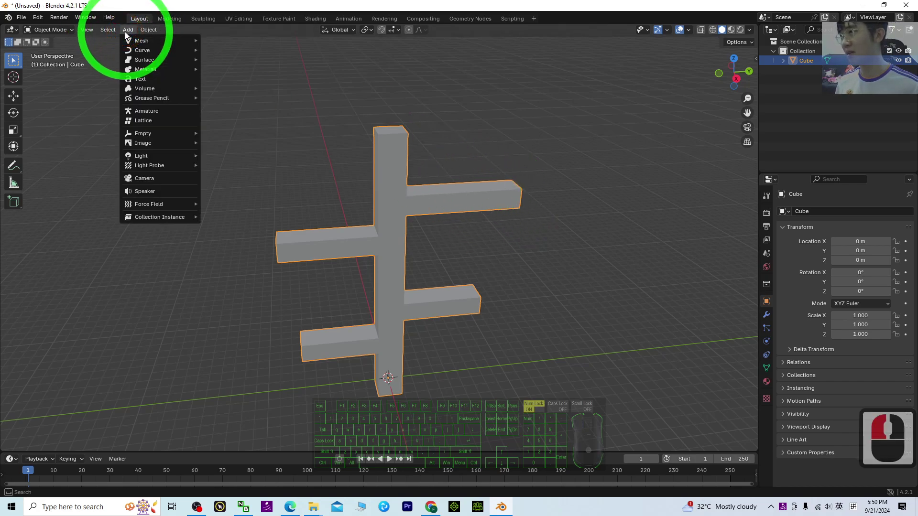
click(152, 113)
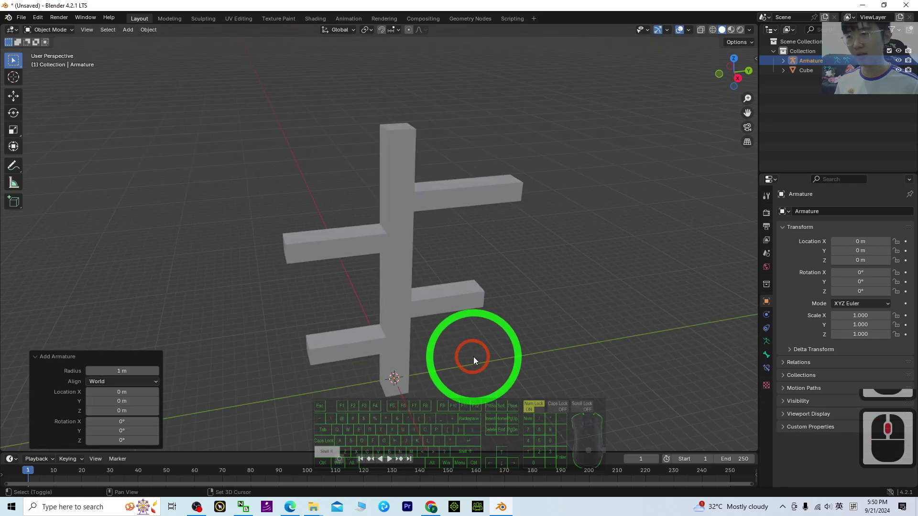
shift+middle_drag(473, 357, 539, 298)
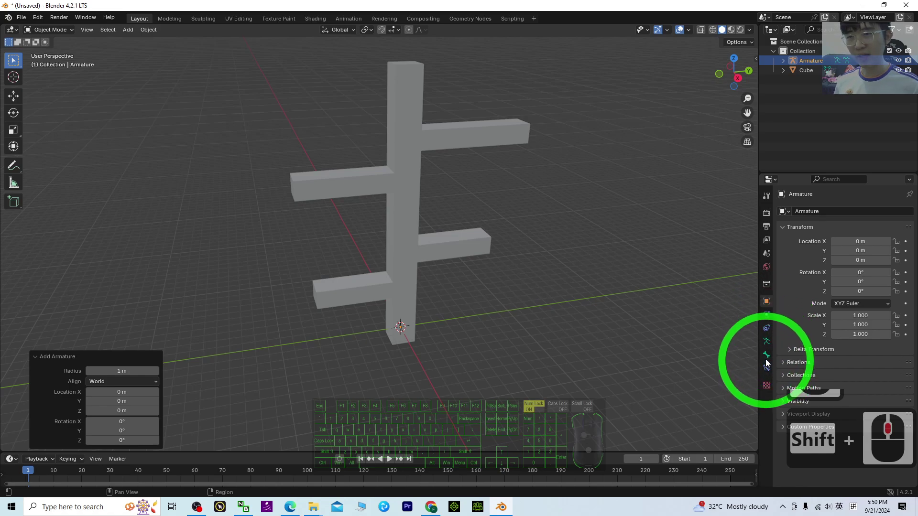
Step: Turn on In Front in the armature's Viewport Display settings
click(767, 344)
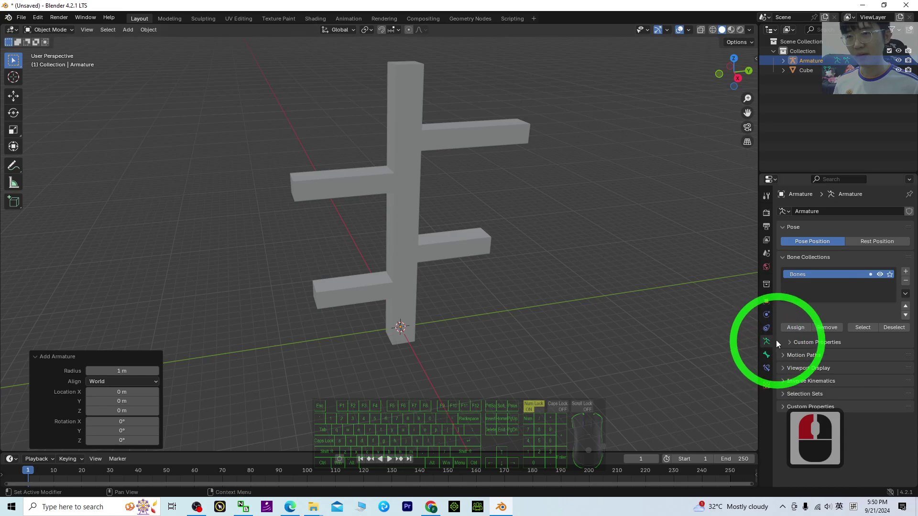
click(787, 369)
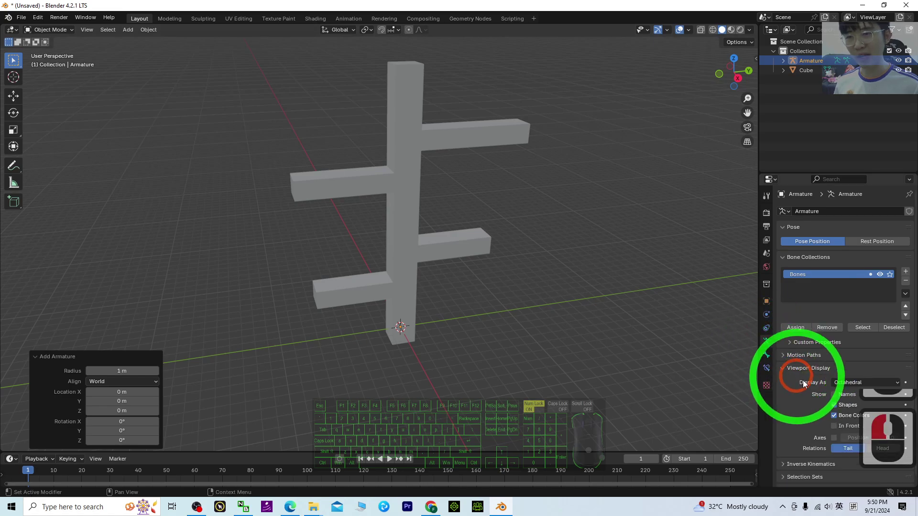
scroll(416, 349, up, 3)
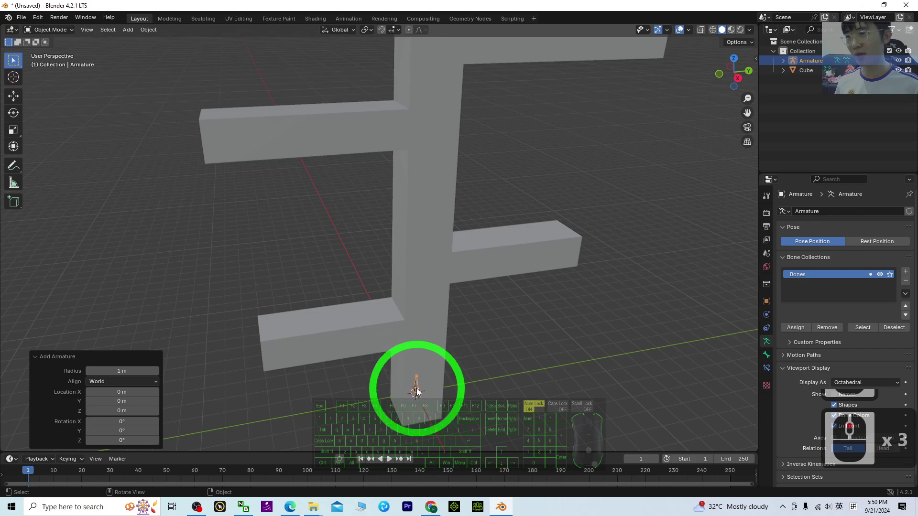
mouse_move(557, 348)
middle_down()
mouse_move(585, 331)
mouse_move(489, 290)
mouse_move(520, 320)
mouse_move(533, 352)
mouse_move(595, 338)
mouse_move(748, 10)
middle_up()
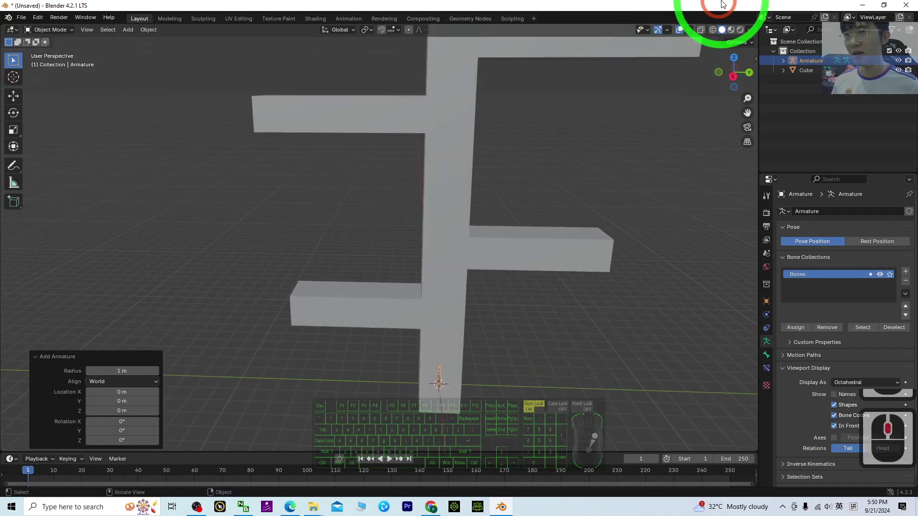
Step: Switch to Right Orthographic view and select the armature at the model's base
click(733, 80)
scroll(531, 165, down, 2)
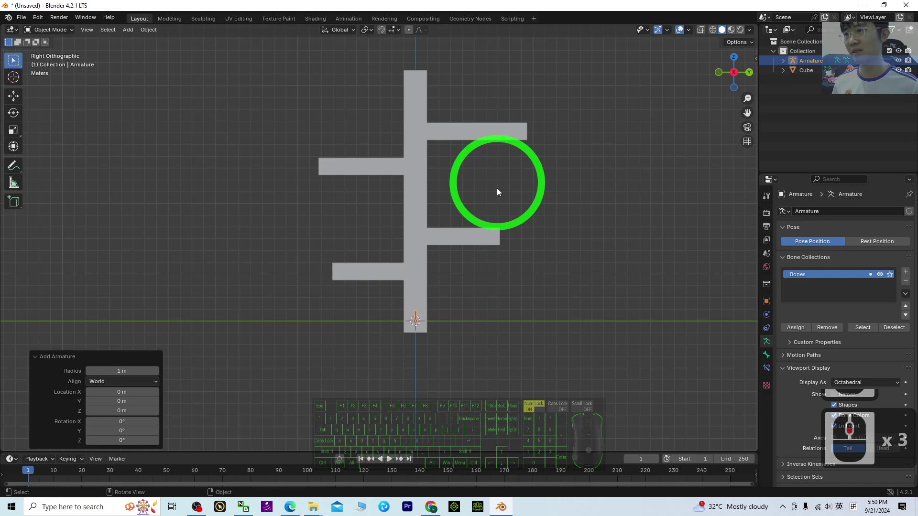
scroll(427, 334, up, 2)
shift+middle_drag(602, 225, 574, 227)
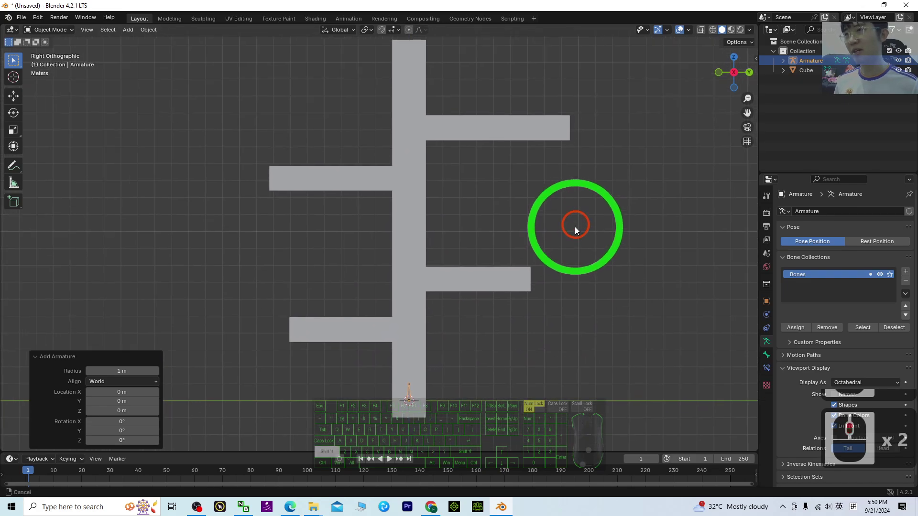
click(49, 29)
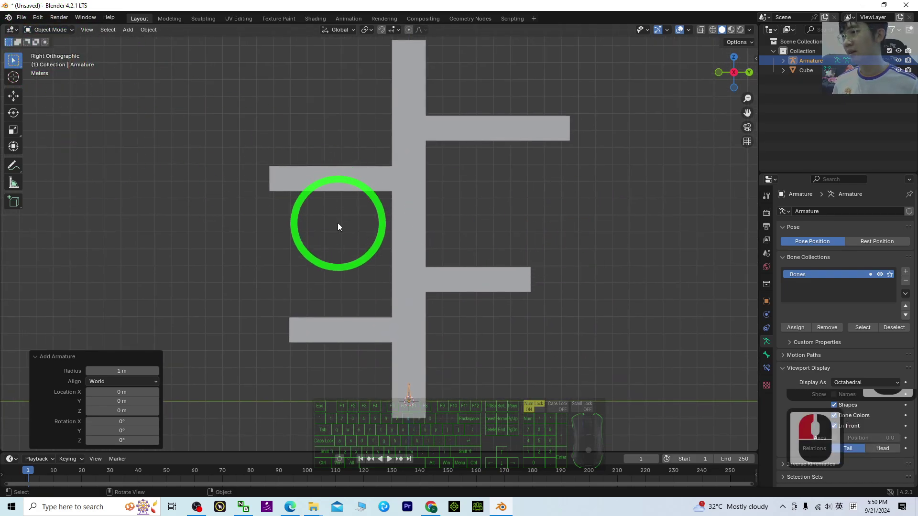
click(411, 407)
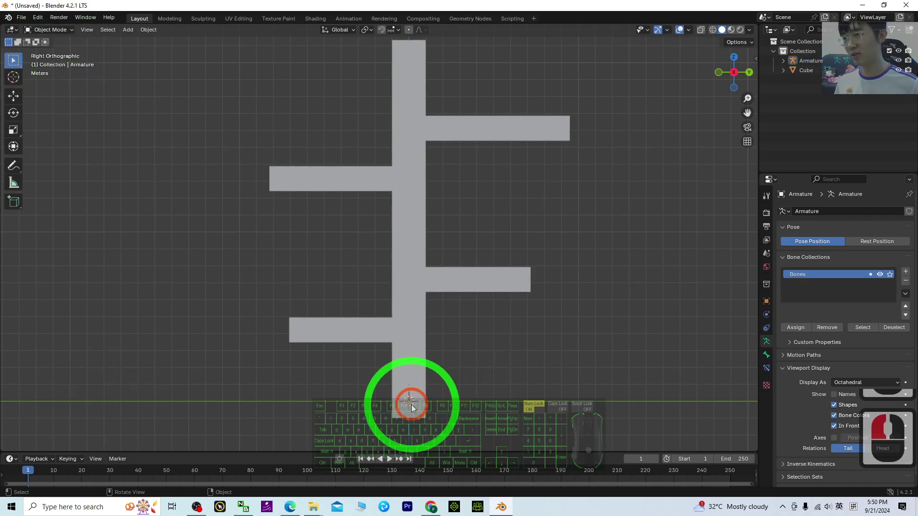
click(409, 389)
scroll(466, 414, up, 2)
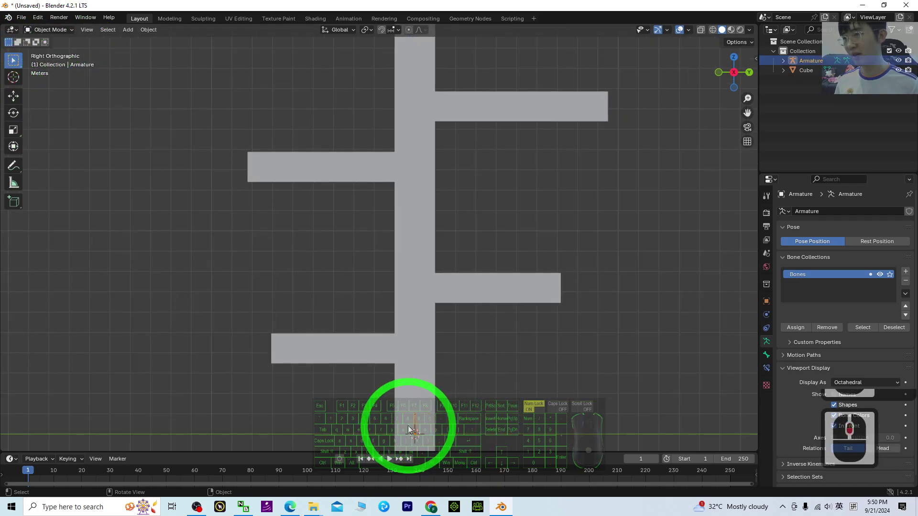
scroll(163, 220, down, 1)
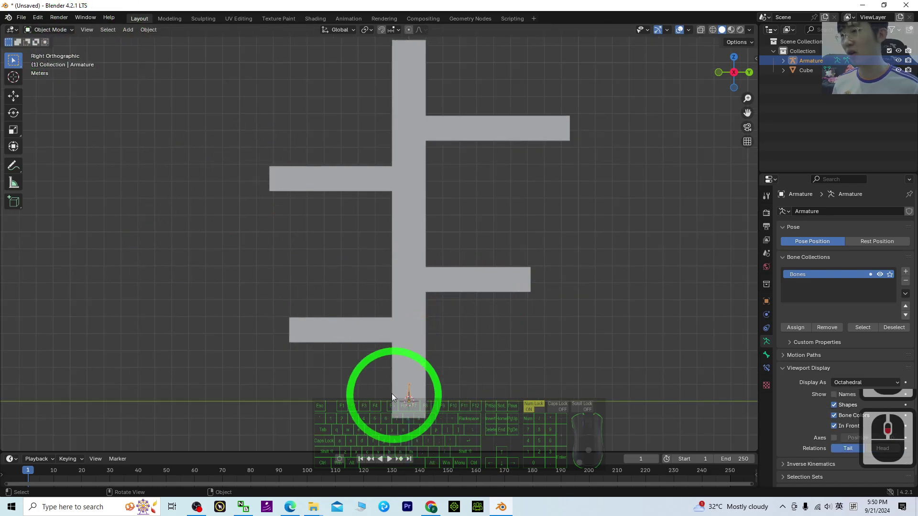
Step: In armature Edit Mode, move the bone's tail up to the top of the vertical bar
click(47, 29)
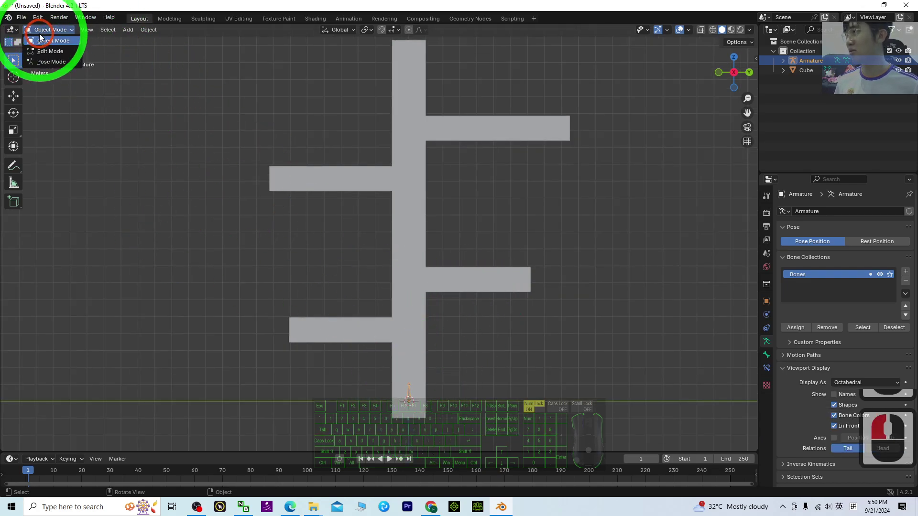
click(50, 45)
scroll(486, 416, up, 3)
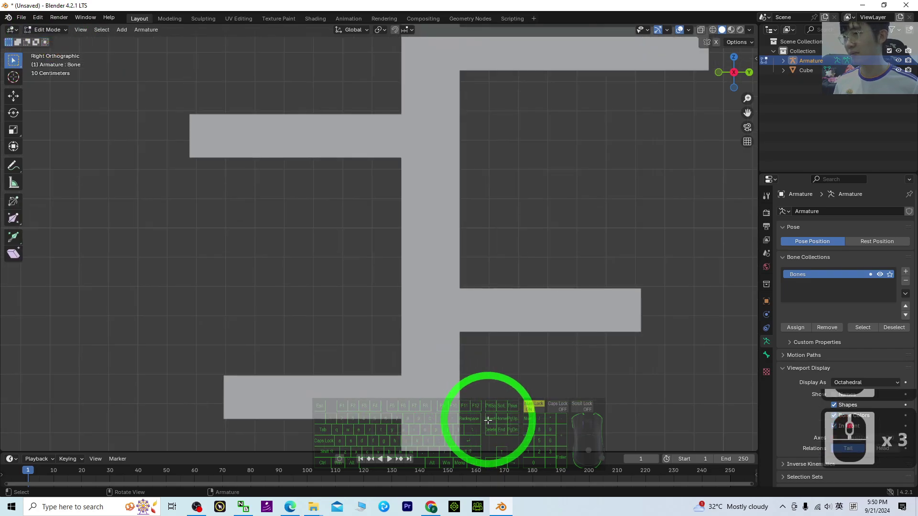
scroll(469, 240, down, 1)
scroll(462, 395, up, 3)
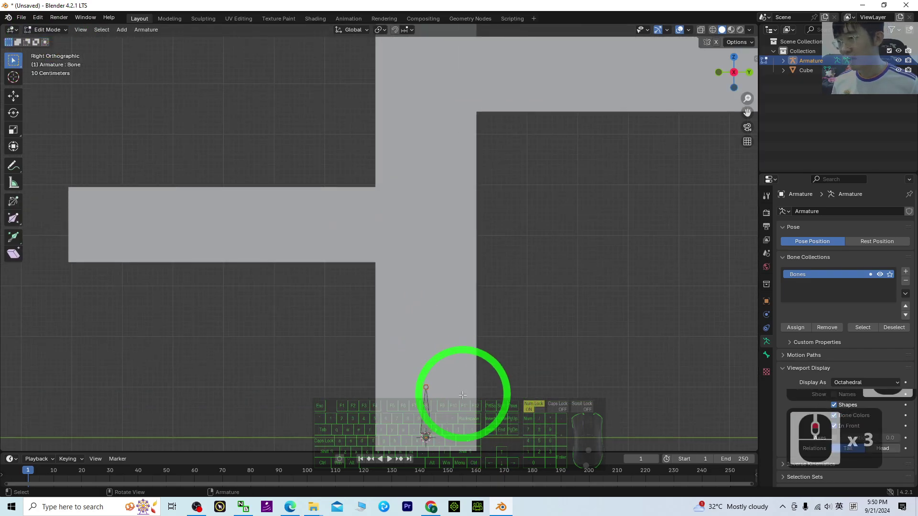
click(433, 403)
click(424, 387)
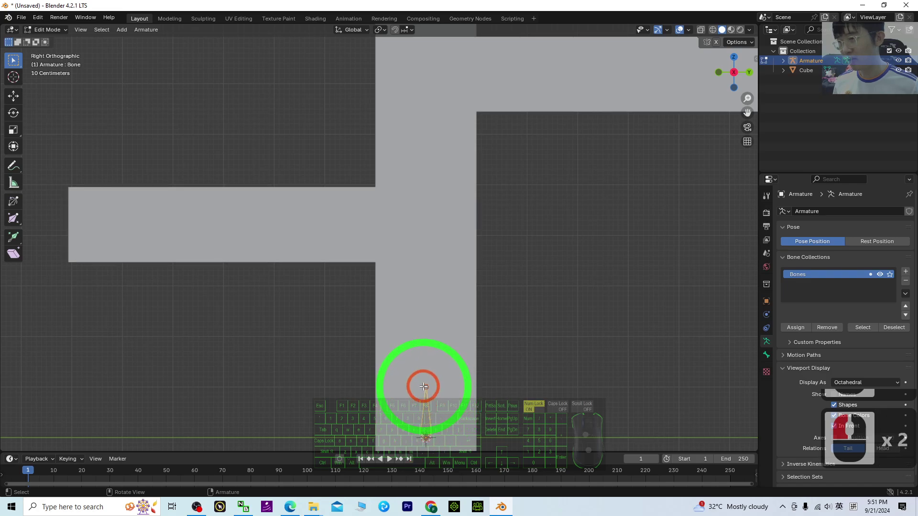
click(427, 438)
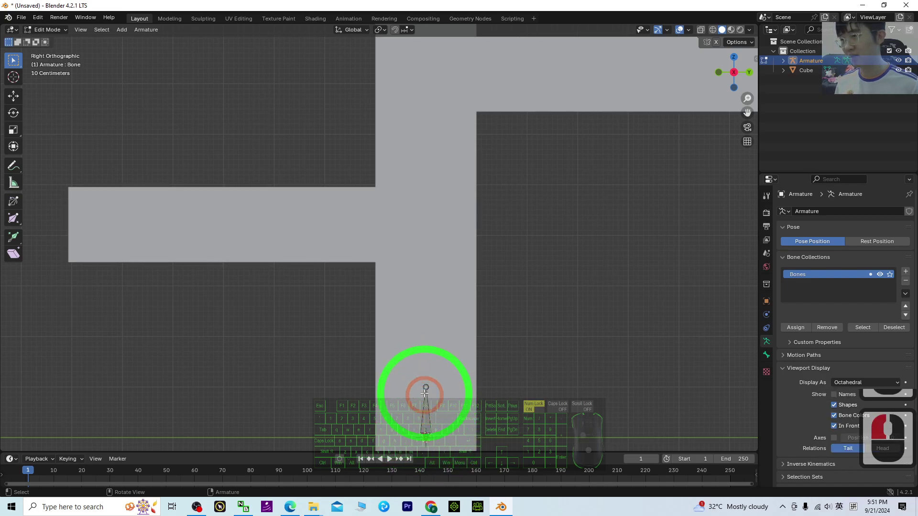
scroll(426, 387, down, 2)
scroll(411, 327, down, 2)
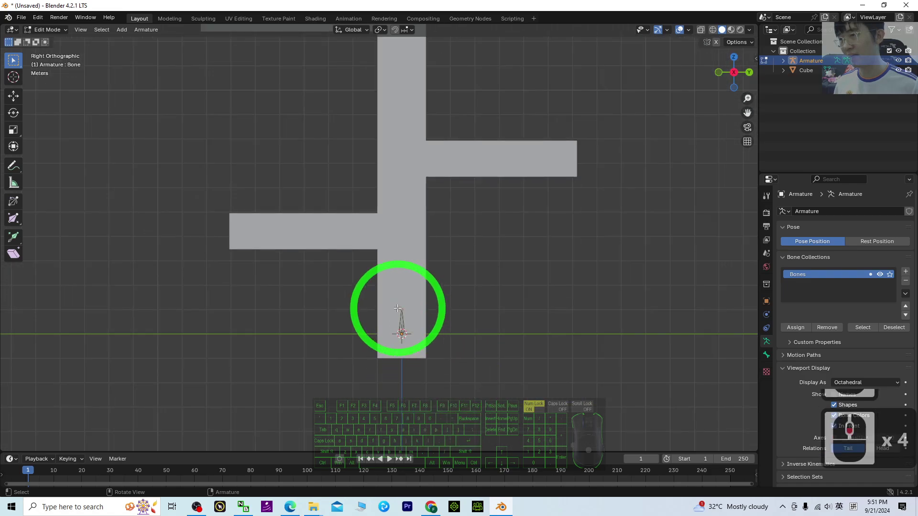
click(14, 96)
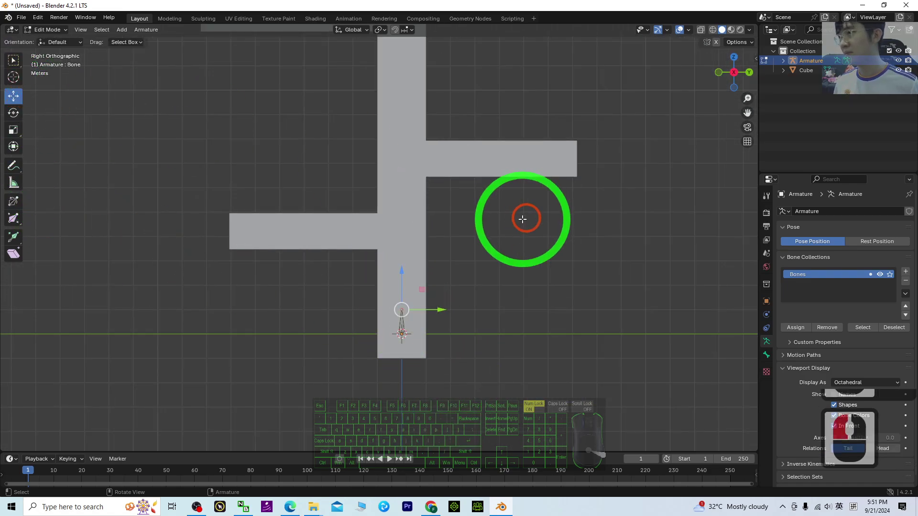
scroll(527, 201, down, 4)
shift+middle_drag(529, 184, 409, 122)
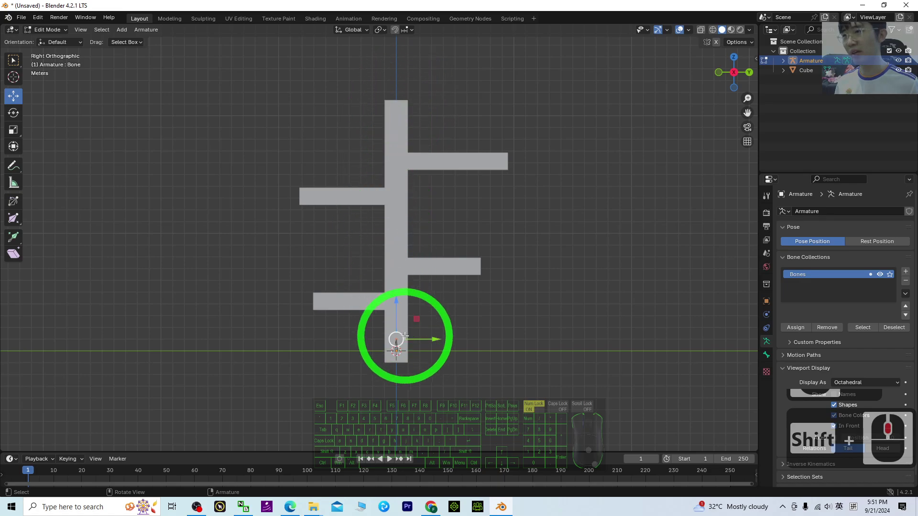
drag(396, 305, 397, 65)
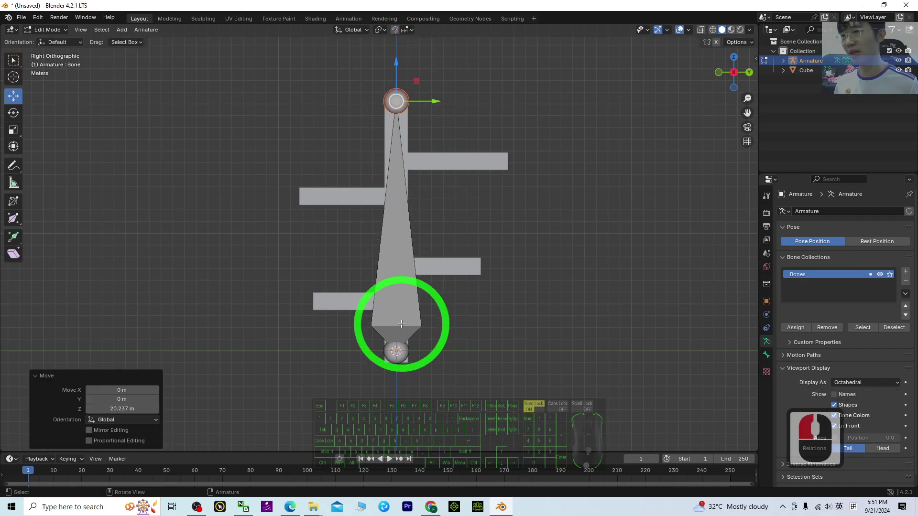
drag(399, 354, 396, 315)
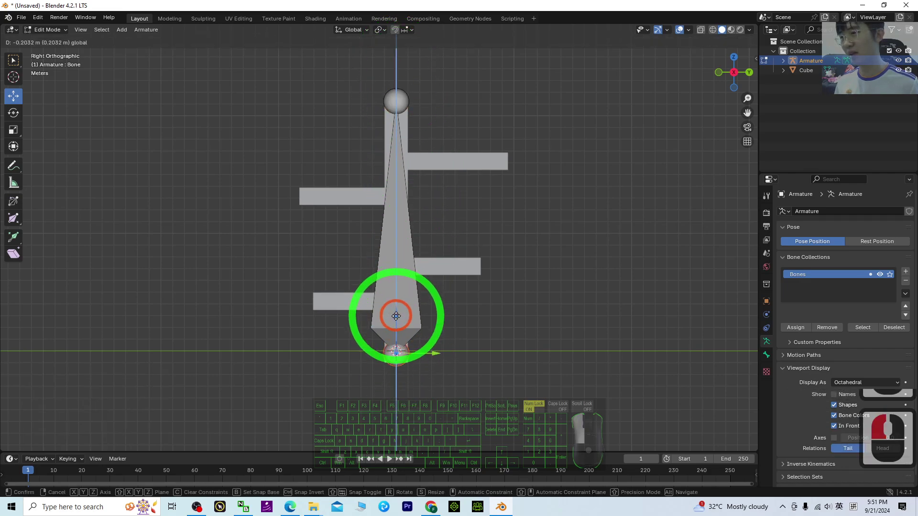
Step: Subdivide the trunk bone with 15 cuts, producing a chain of 16 bones
right_click(395, 359)
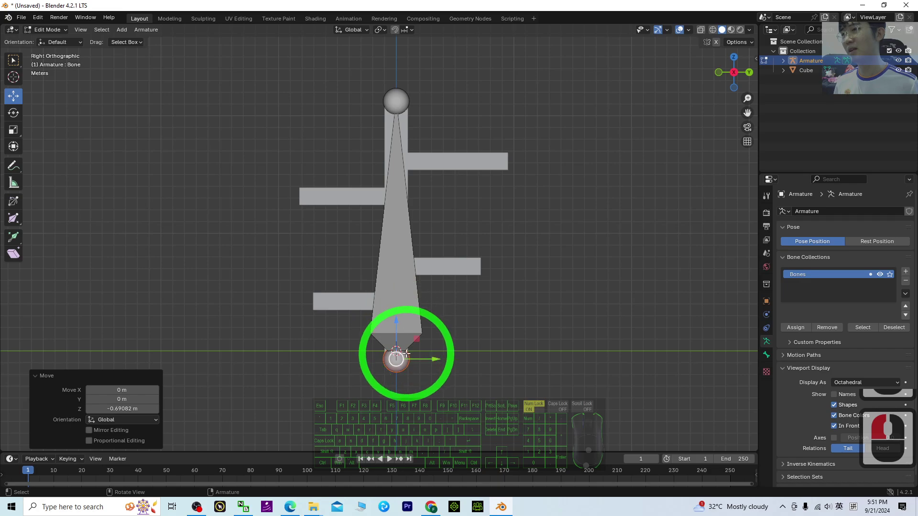
click(410, 226)
right_click(388, 268)
click(385, 267)
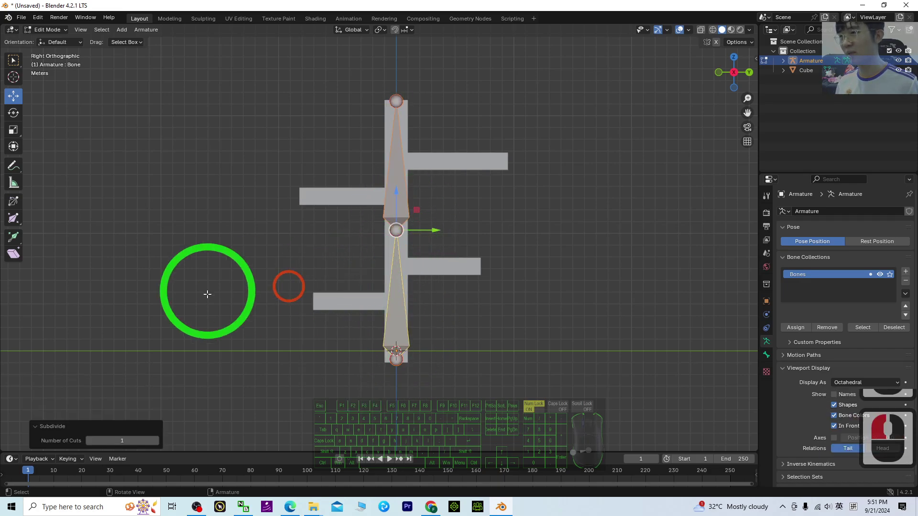
drag(112, 440, 157, 436)
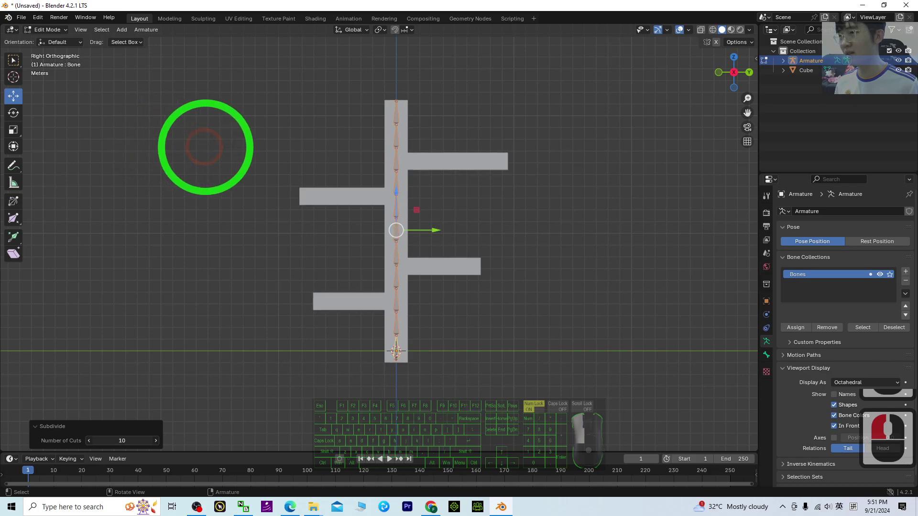
click(119, 440)
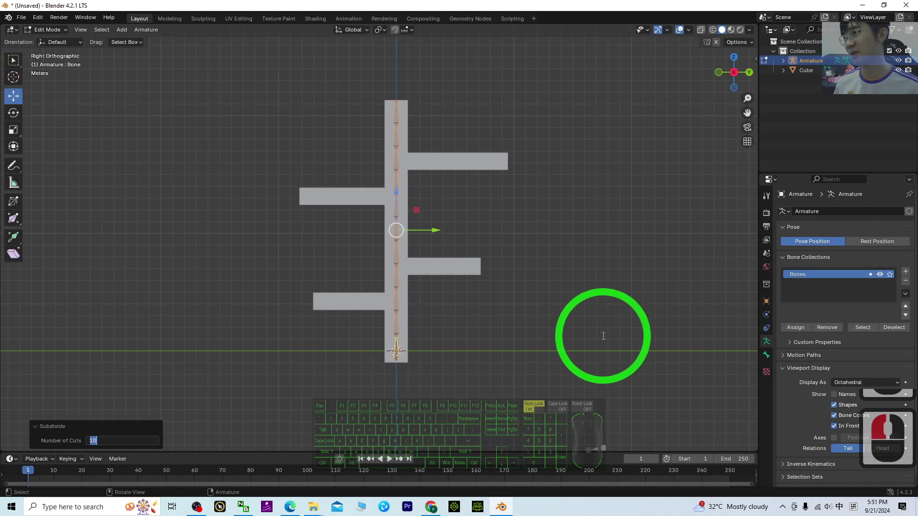
scroll(555, 204, down, 2)
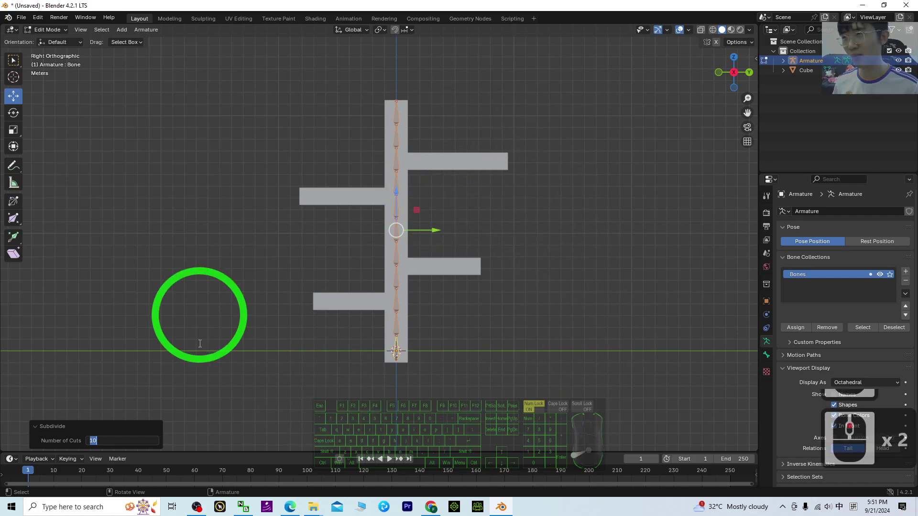
click(112, 440)
click(5, 434)
text(15)
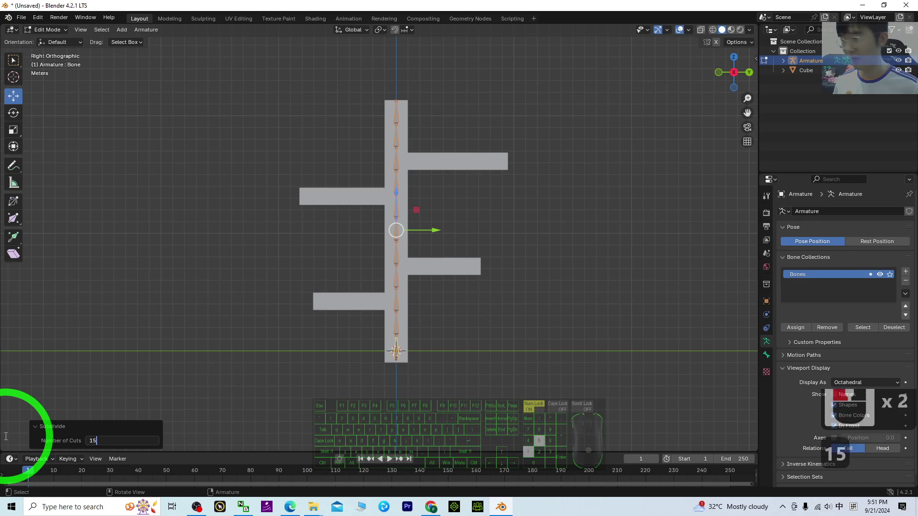
key(Return)
scroll(492, 138, up, 2)
scroll(565, 132, up, 1)
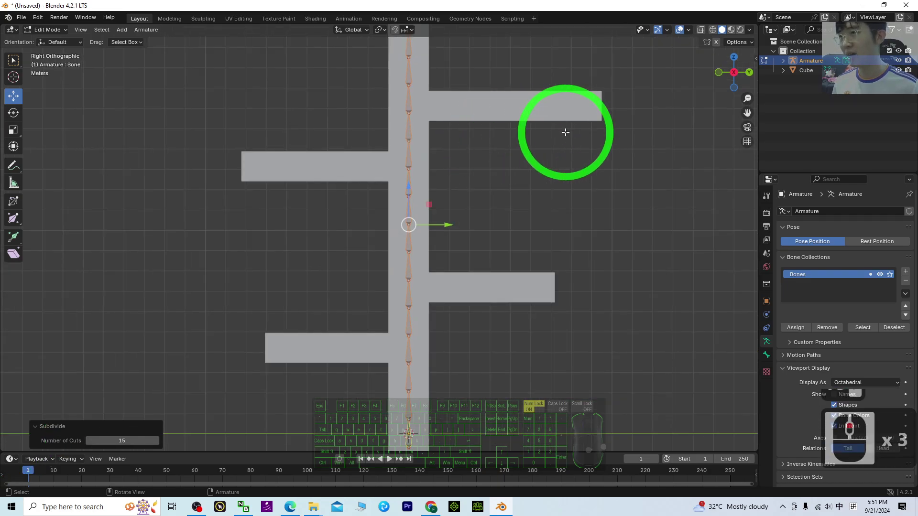
mouse_move(573, 151)
shift+middle_down()
mouse_move(565, 202)
mouse_move(483, 246)
shift+middle_up()
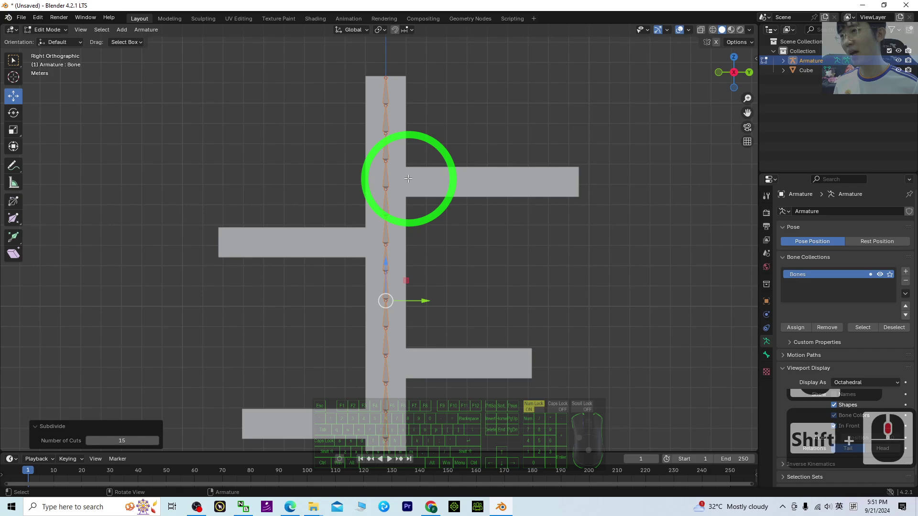
scroll(570, 291, down, 2)
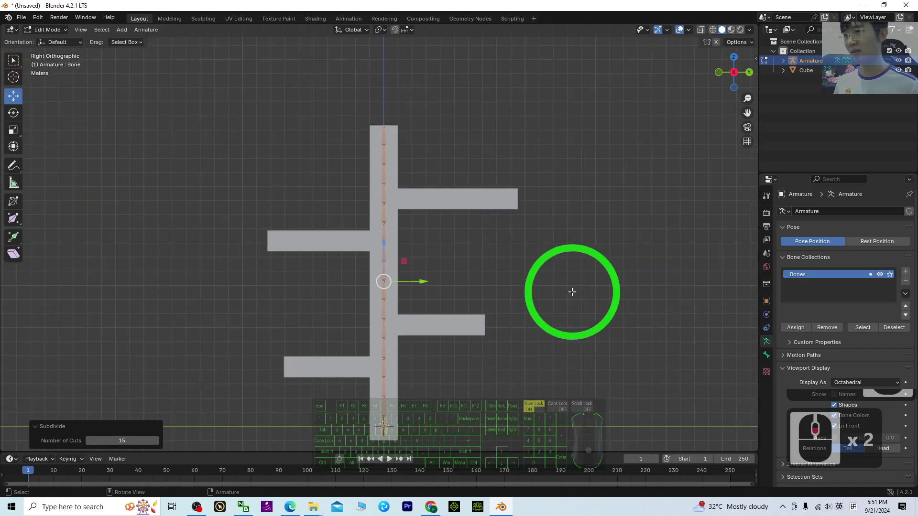
mouse_move(570, 292)
middle_down()
mouse_move(539, 307)
mouse_move(378, 215)
middle_up()
Step: In side orthographic view, extrude two bones from the trunk joint to the upper right branch tip
middle_drag(641, 331, 664, 185)
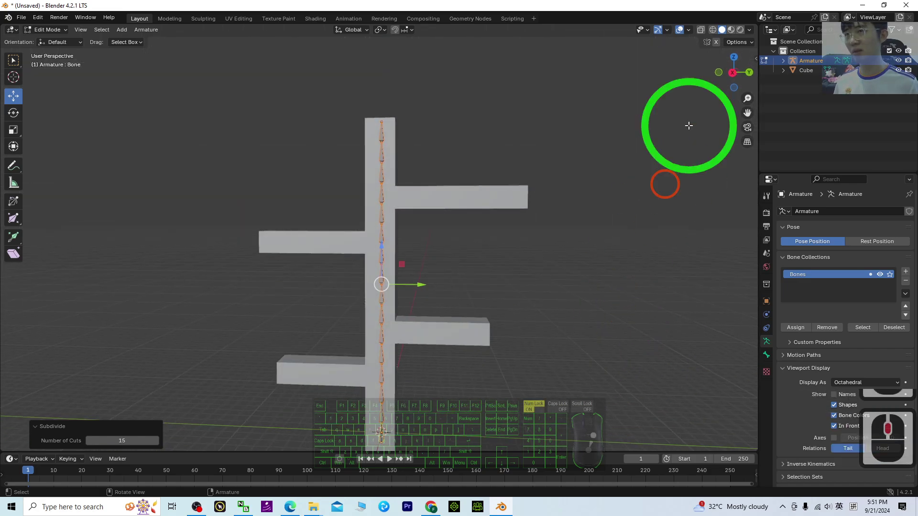
click(734, 78)
scroll(383, 169, up, 3)
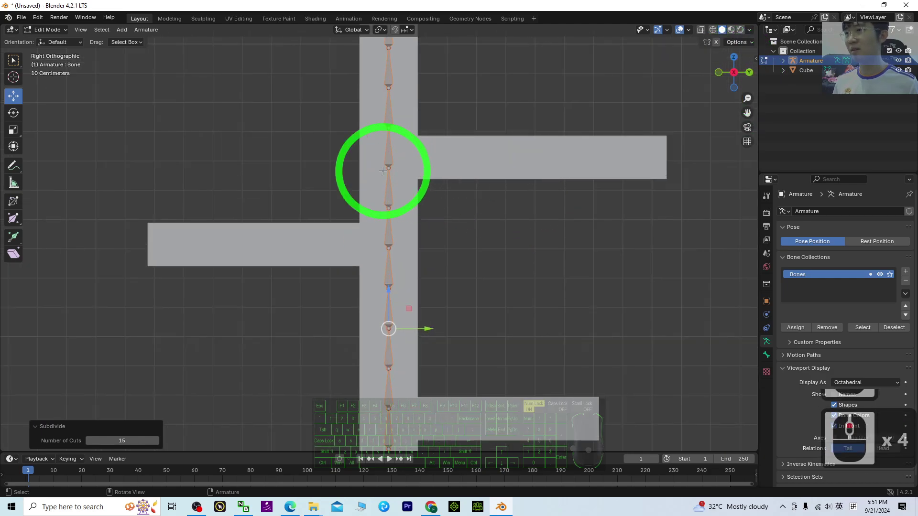
click(388, 168)
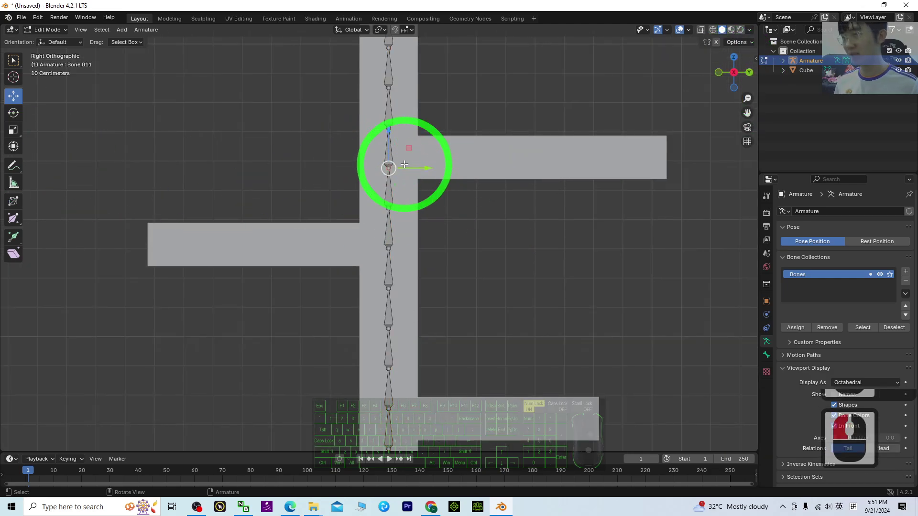
key(e)
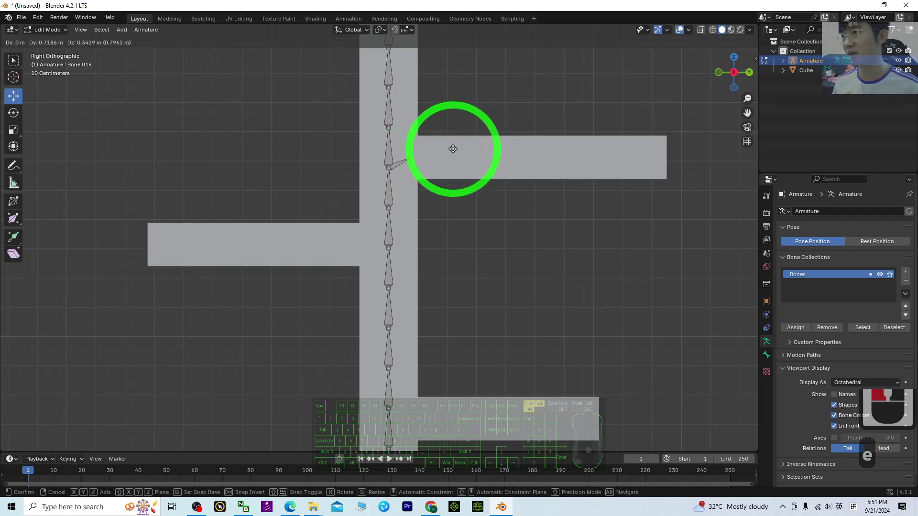
click(460, 146)
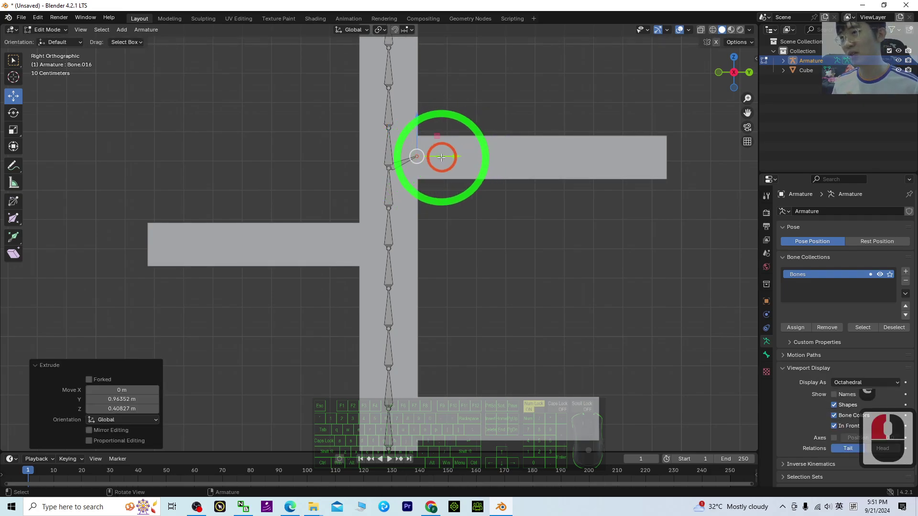
key(e)
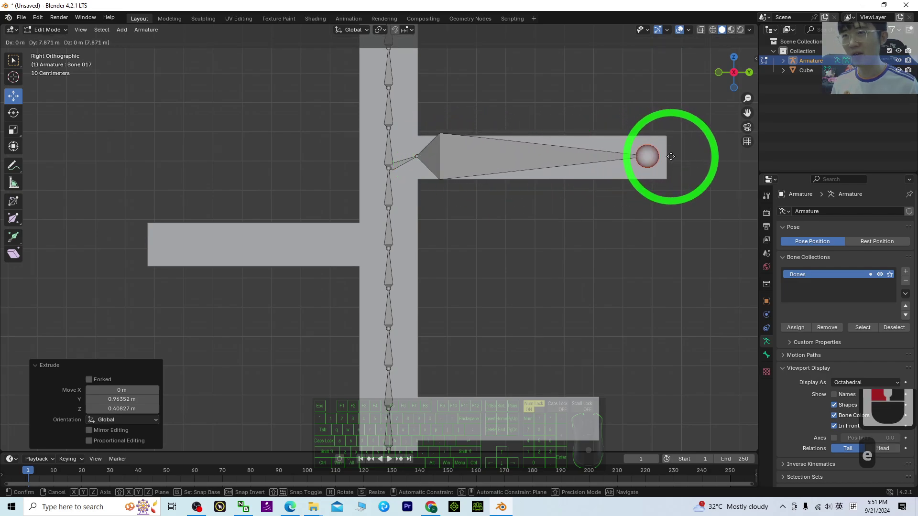
click(693, 156)
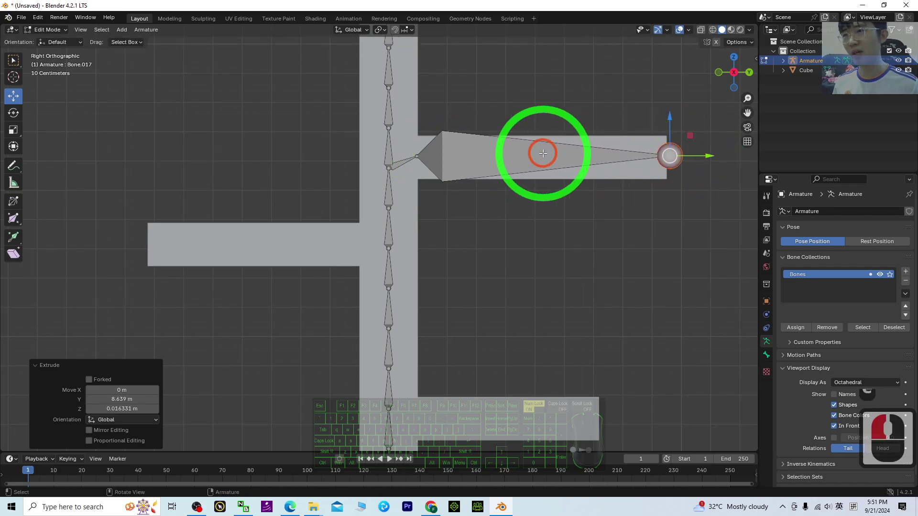
Step: Subdivide the upper right branch bone with 9 cuts
click(531, 155)
right_click(493, 158)
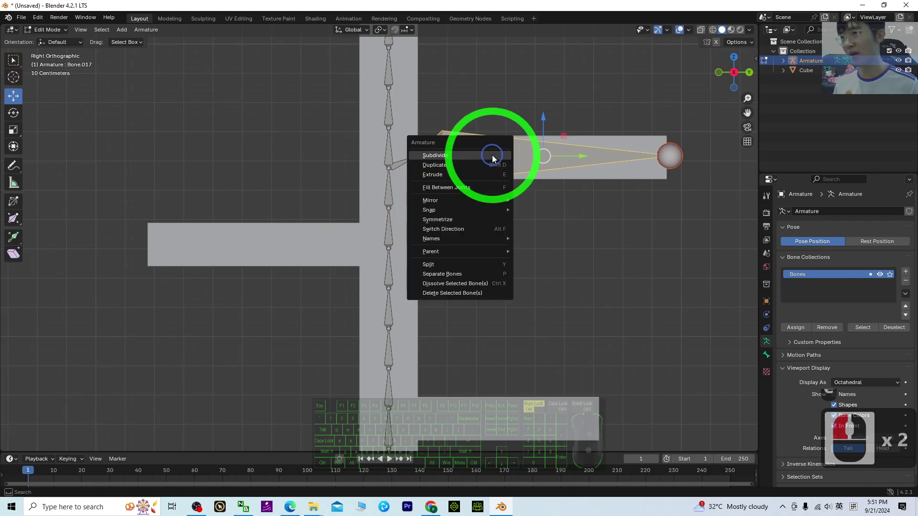
click(467, 155)
click(155, 441)
click(156, 440)
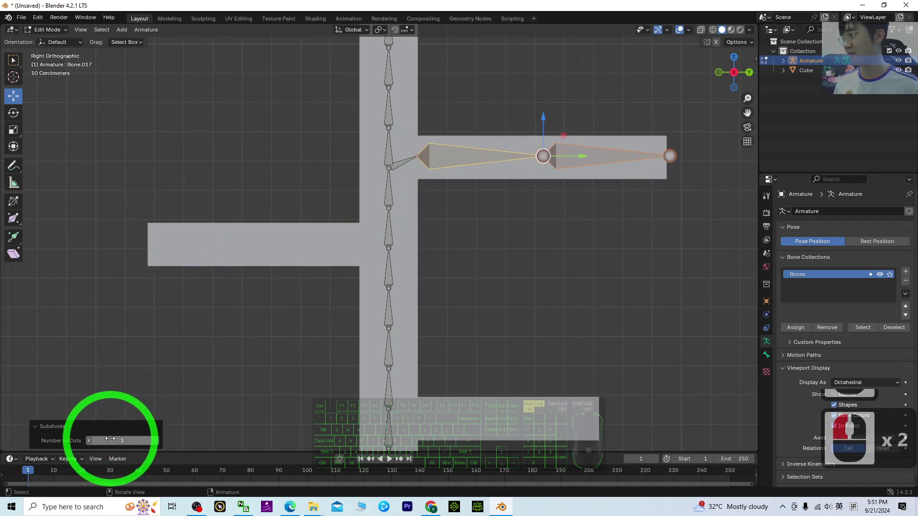
drag(136, 139, 182, 144)
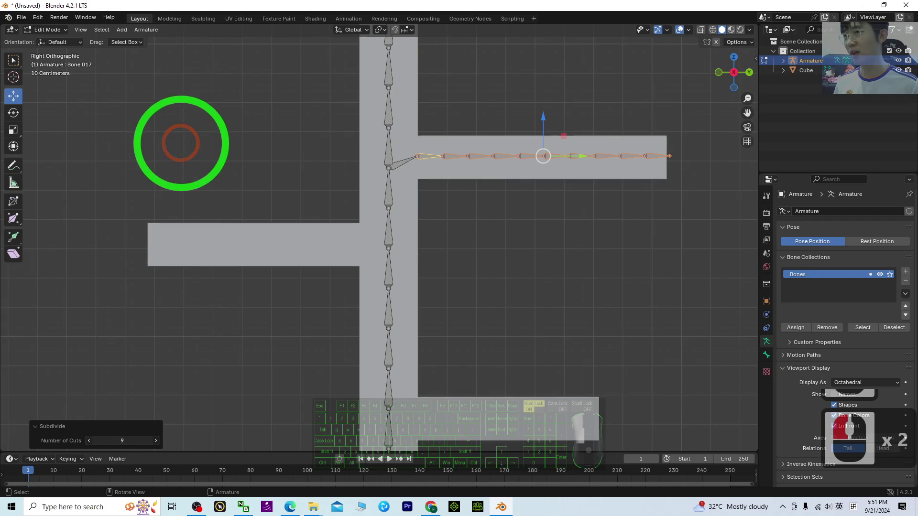
click(388, 249)
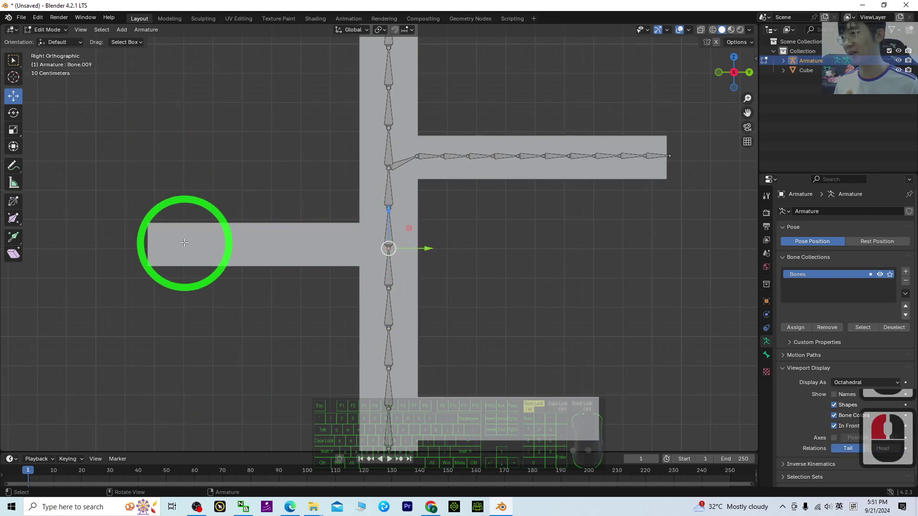
Step: Extrude a bone to the left branch tip and subdivide it with 9 cuts
key(e)
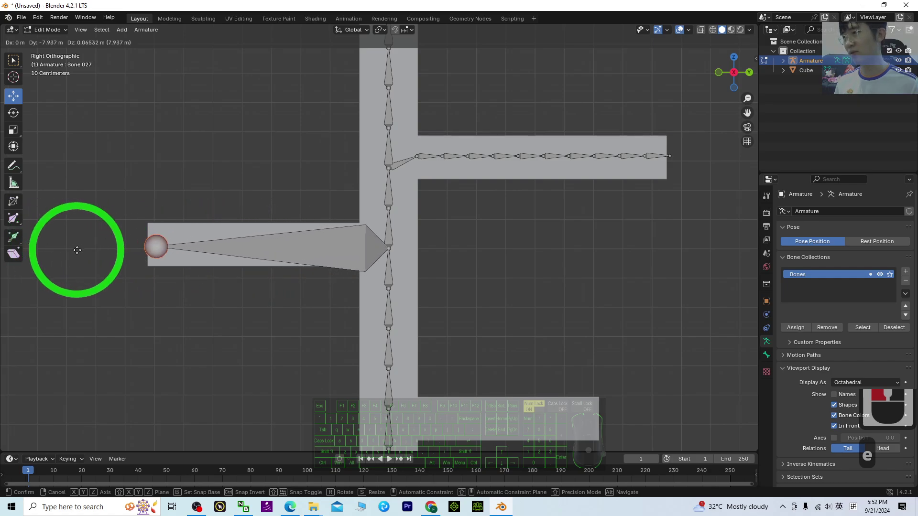
click(69, 248)
click(322, 247)
right_click(305, 247)
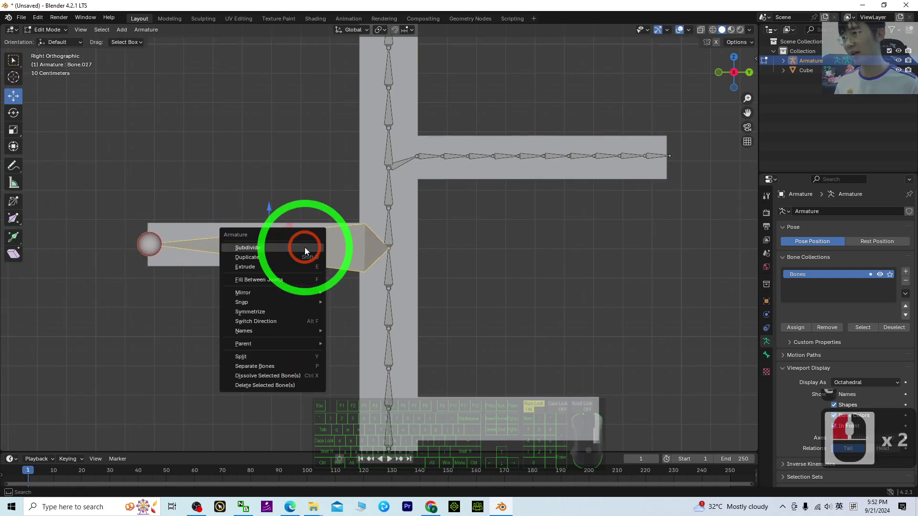
click(287, 247)
click(389, 251)
right_click(322, 246)
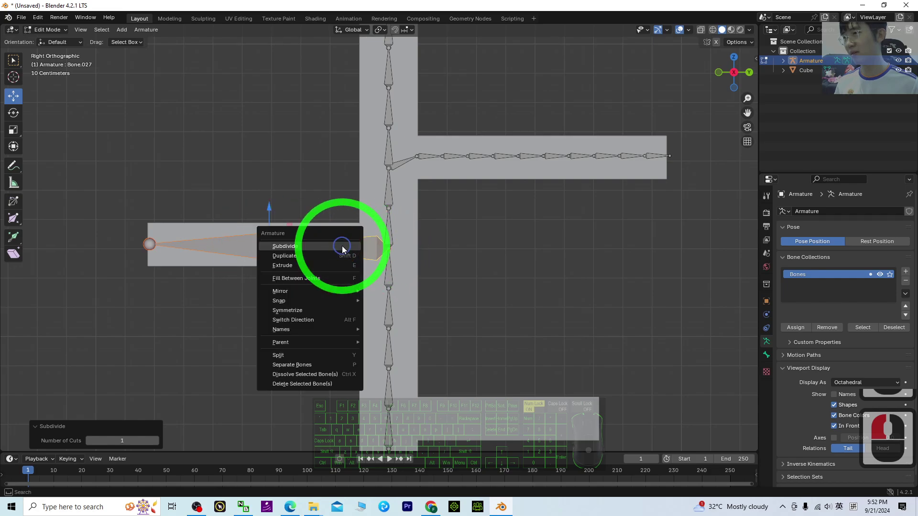
click(285, 246)
drag(122, 441, 237, 441)
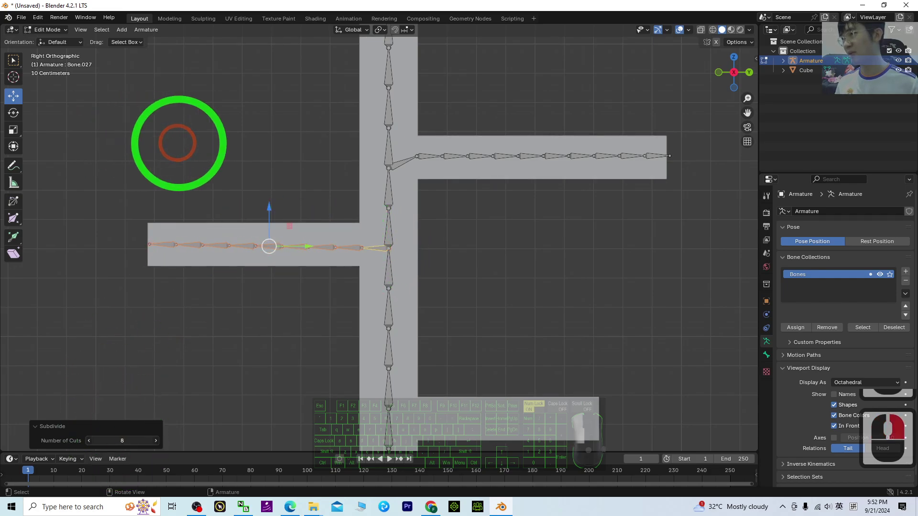
scroll(483, 376, down, 2)
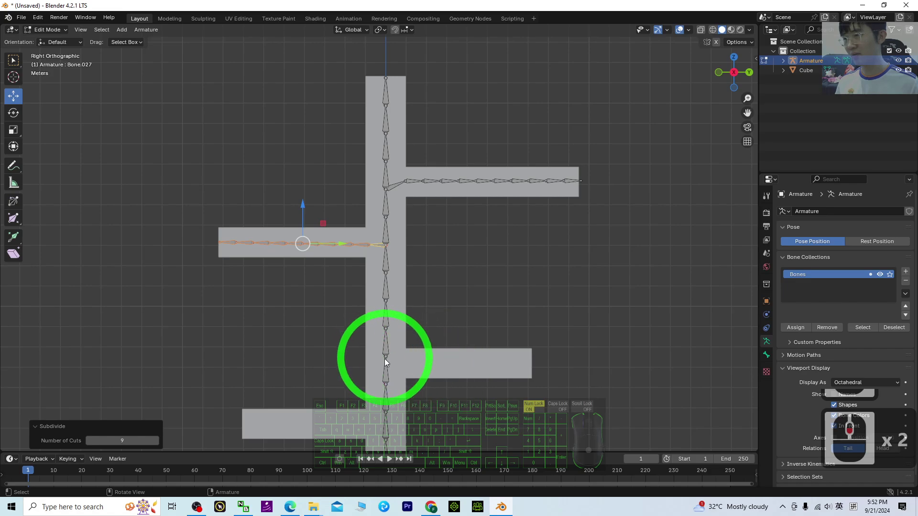
Step: Extrude two bones from the trunk joint to the lower right branch tip
click(386, 388)
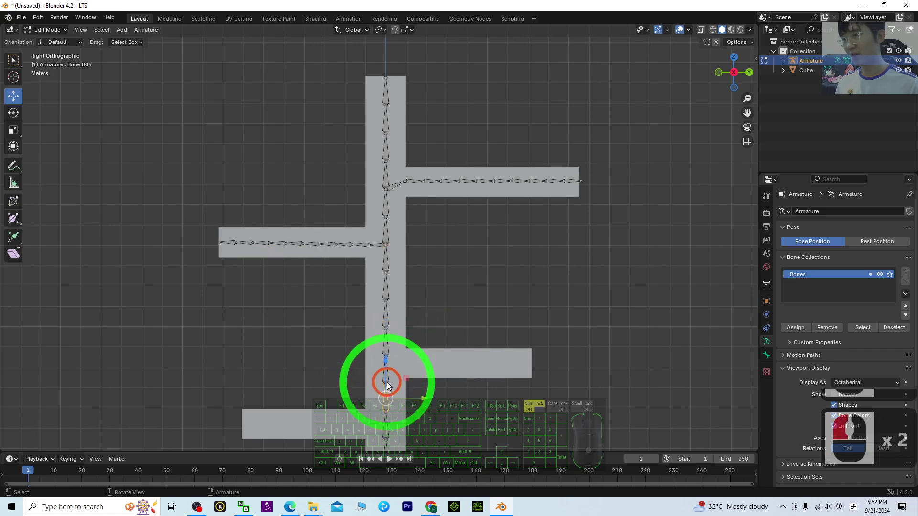
click(386, 383)
key(e)
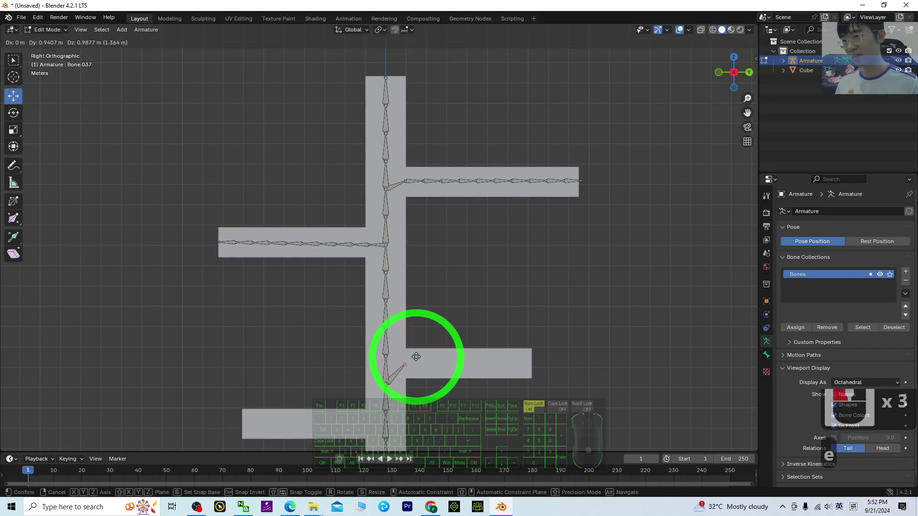
click(416, 357)
key(e)
click(539, 364)
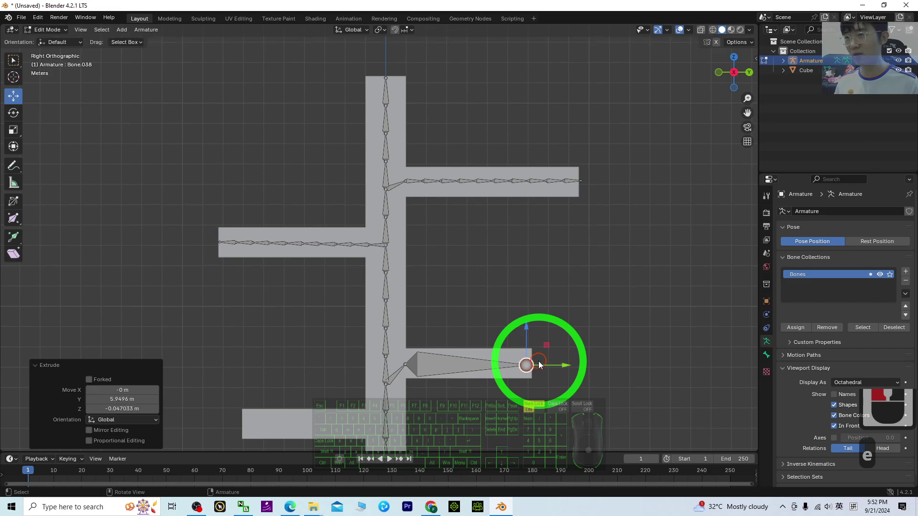
key(g)
key(y)
Step: Subdivide the lower right branch bone with 4 cuts, making a 5-bone chain
click(569, 367)
right_click(440, 359)
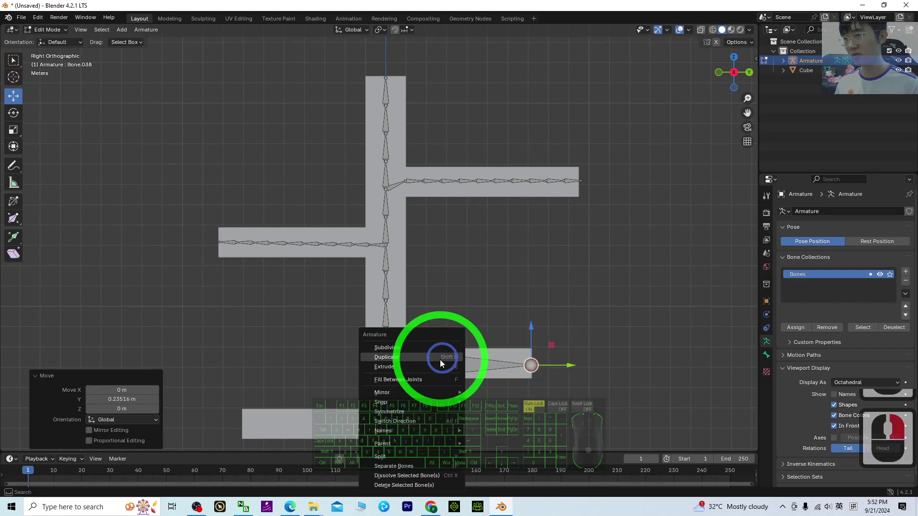
click(468, 364)
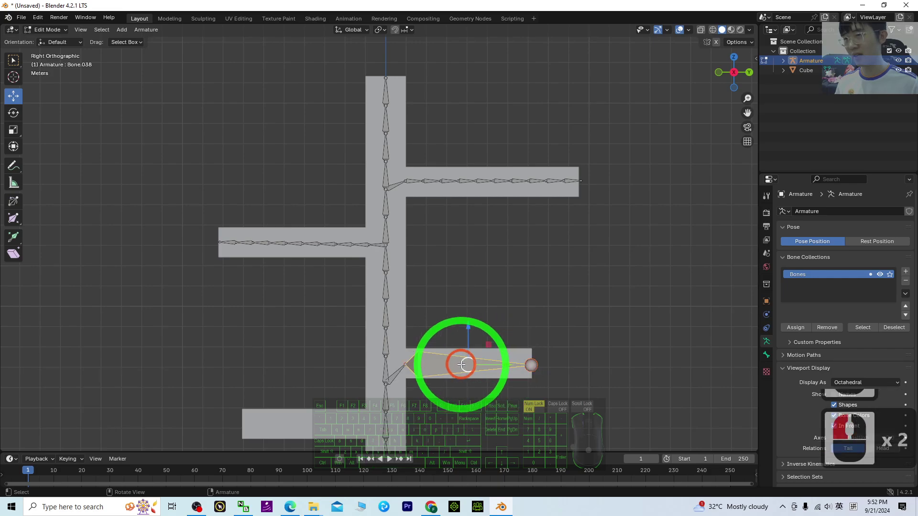
right_click(413, 358)
click(400, 349)
click(90, 430)
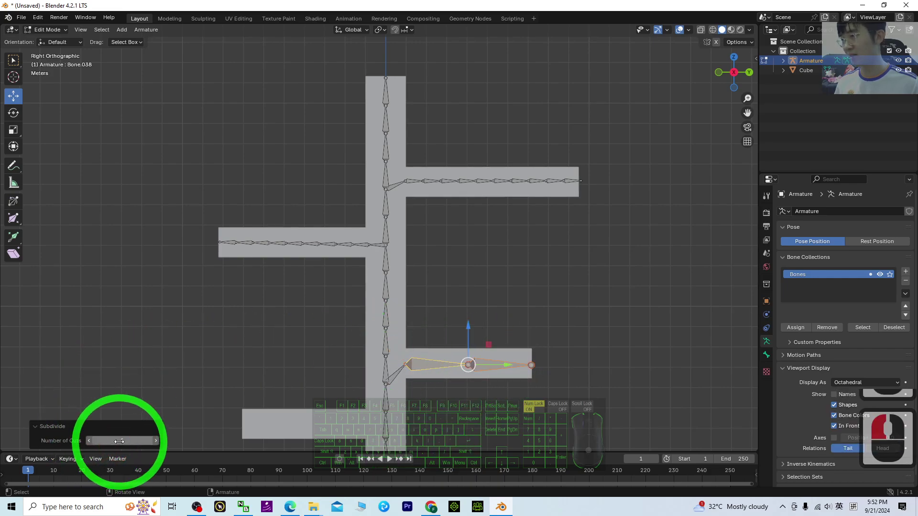
drag(120, 441, 139, 137)
scroll(455, 385, down, 2)
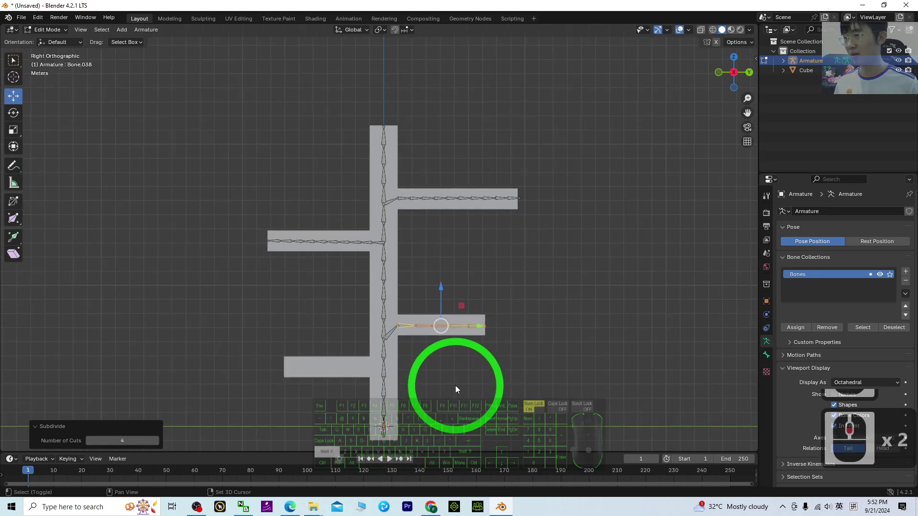
shift+middle_drag(455, 385, 420, 306)
scroll(474, 394, up, 4)
Step: Extrude two bones from the trunk joint into the lower-left arm
shift+middle_drag(474, 394, 480, 340)
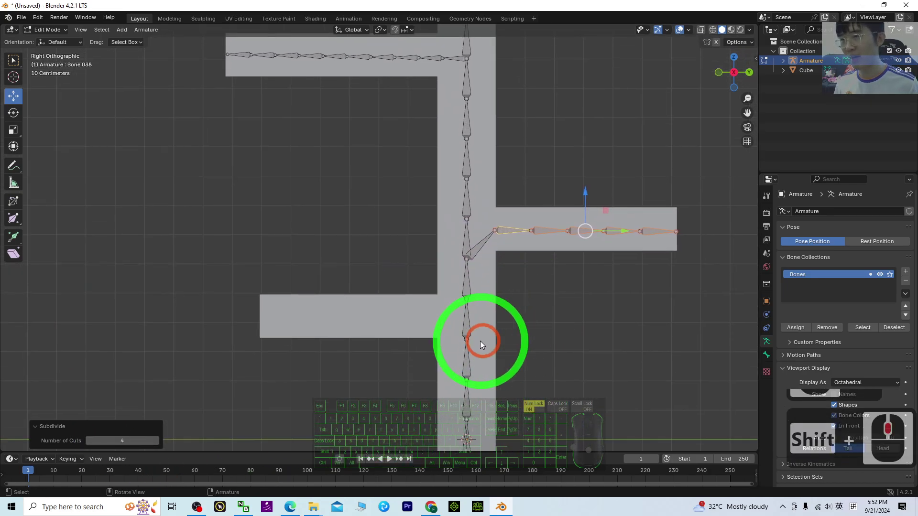
click(466, 338)
key(e)
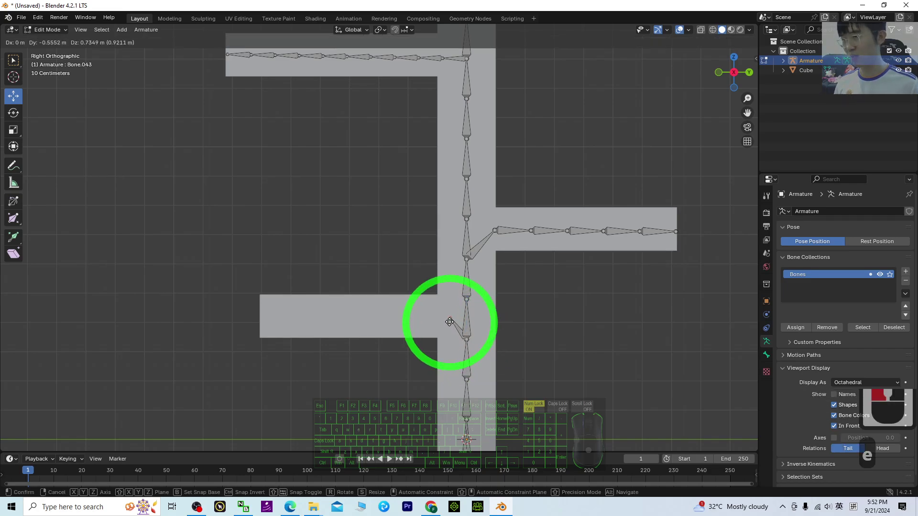
click(439, 324)
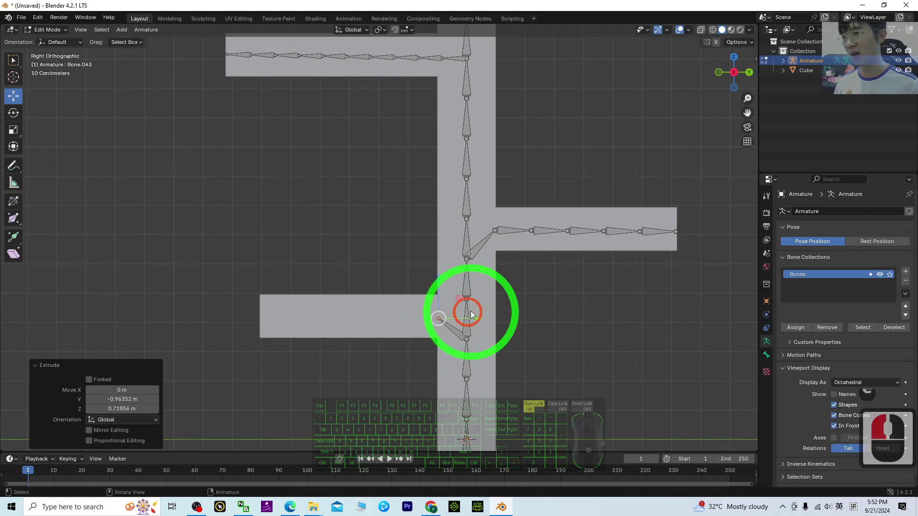
key(e)
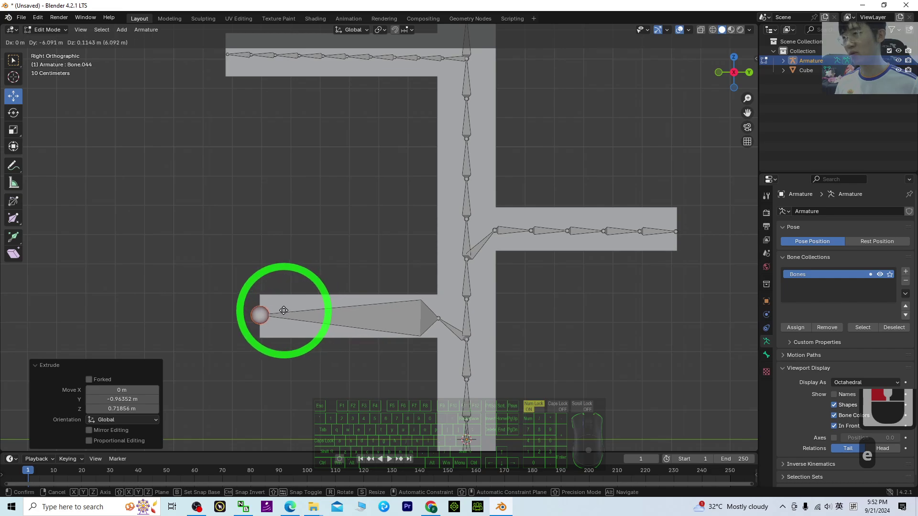
click(281, 310)
Step: Subdivide the long lower-left arm bone with 7 cuts
click(354, 316)
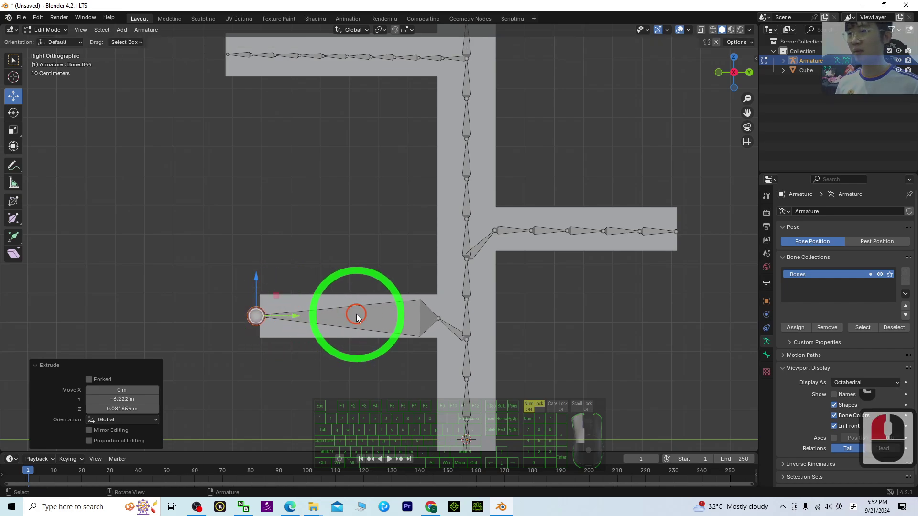
right_click(348, 316)
click(341, 320)
click(144, 440)
text(7)
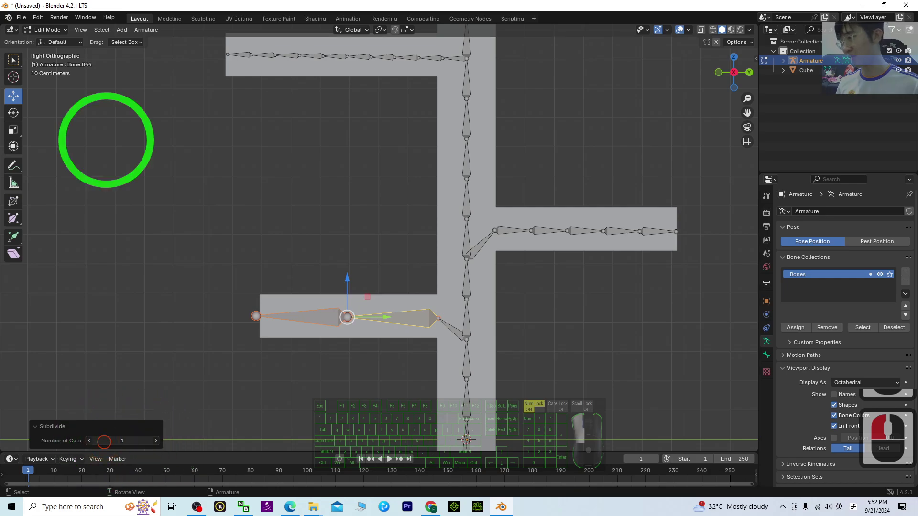
click(154, 139)
scroll(513, 281, down, 4)
mouse_move(517, 194)
middle_down()
mouse_move(400, 254)
mouse_move(514, 251)
middle_up()
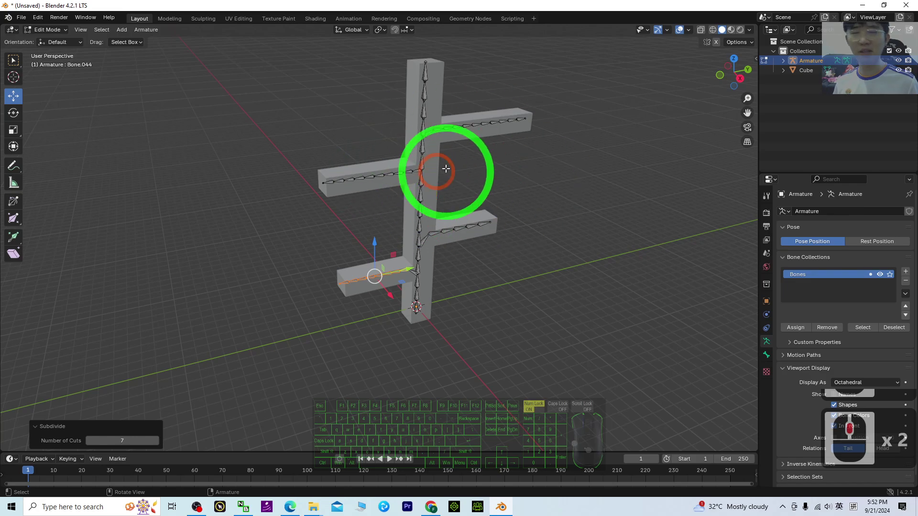
scroll(484, 180, up, 2)
scroll(495, 217, up, 2)
scroll(496, 217, down, 3)
Step: In Object Mode, select the cube then the armature and parent With Automatic Weights
click(46, 29)
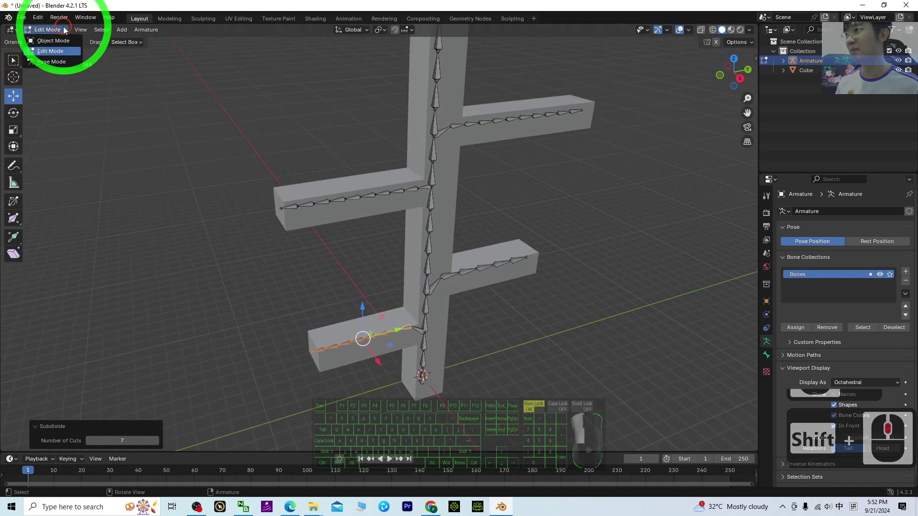
click(50, 42)
click(414, 196)
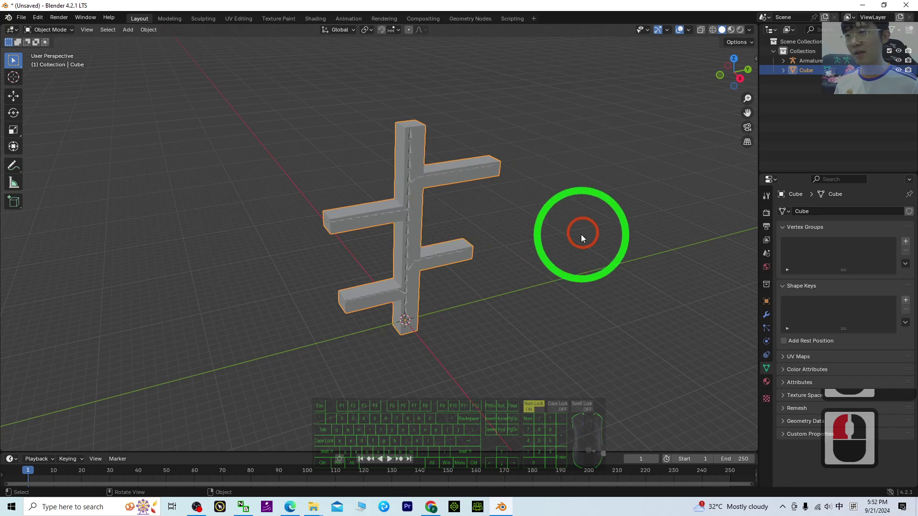
scroll(582, 266, up, 3)
click(577, 280)
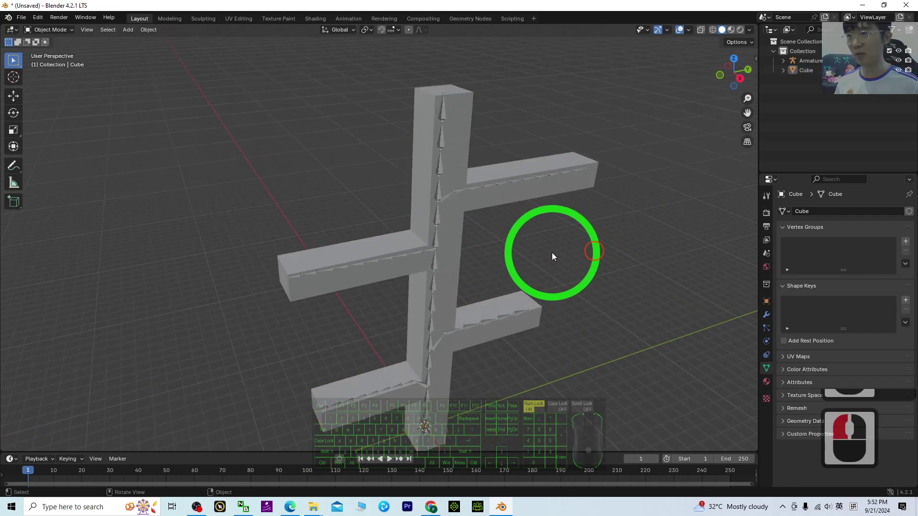
click(460, 228)
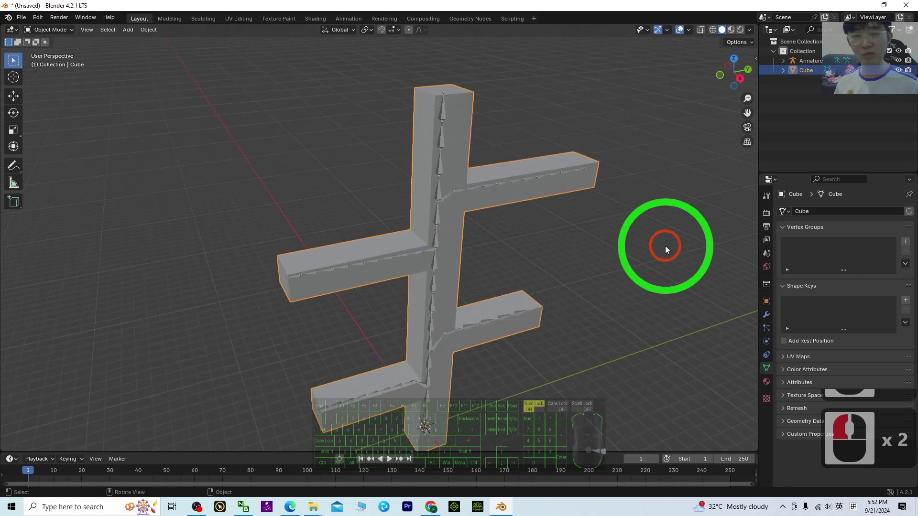
shift+click(436, 226)
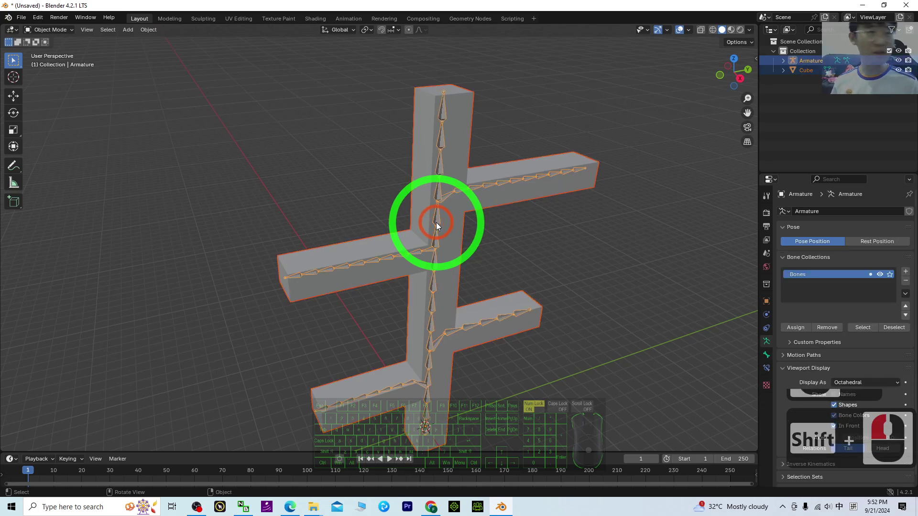
key(ctrl+p)
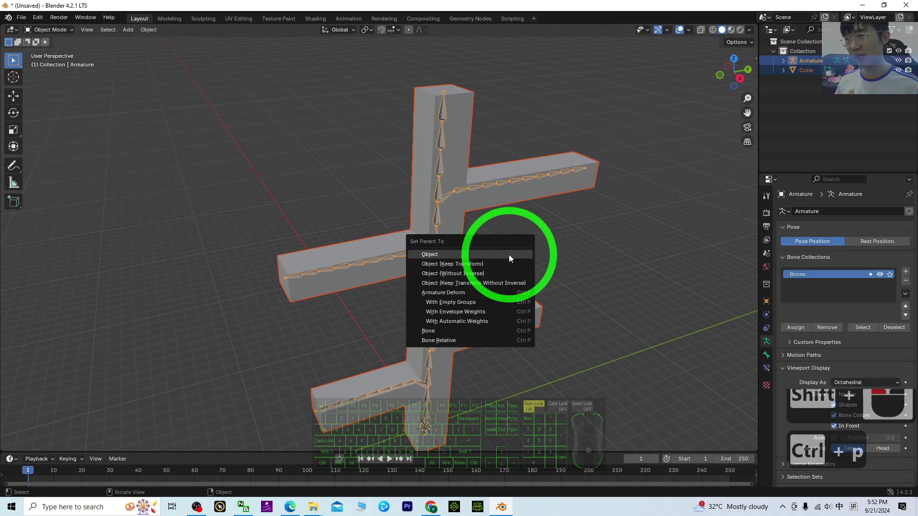
click(476, 323)
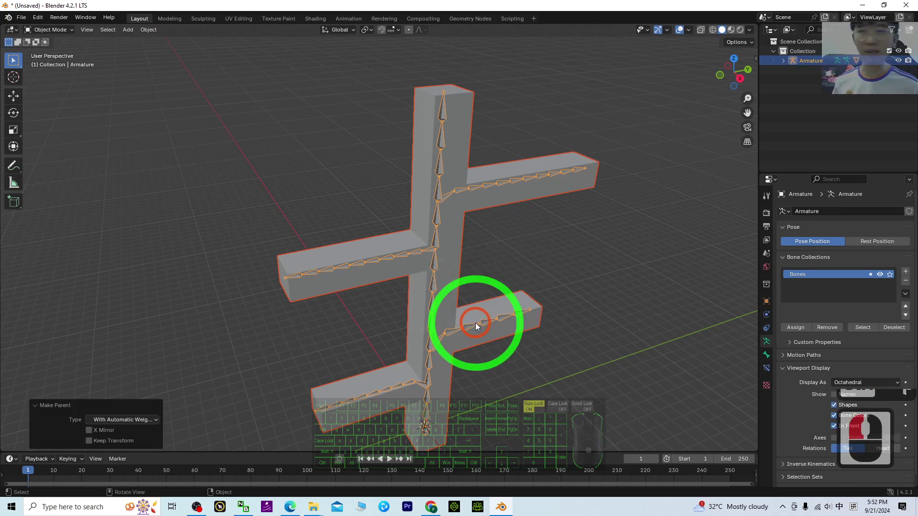
click(587, 228)
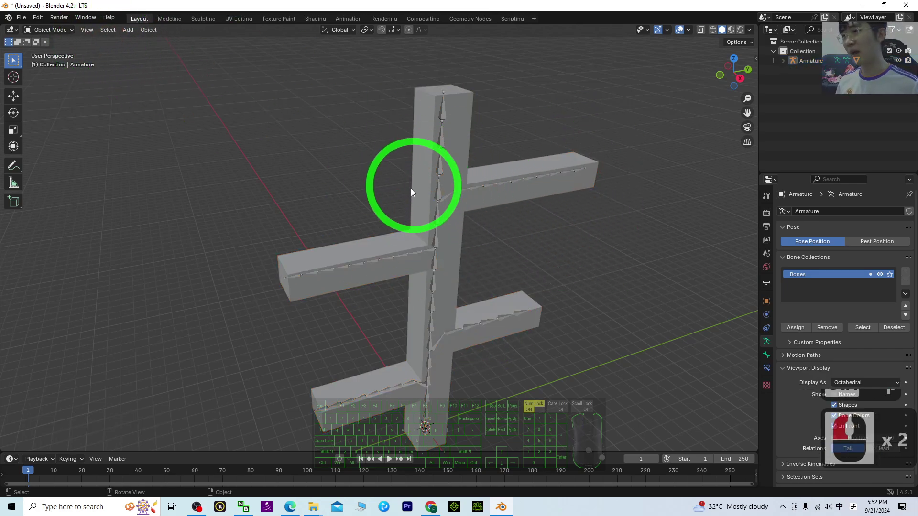
click(437, 217)
Step: In Pose Mode, rotate two upper-right arm bones to curve that branch
click(49, 29)
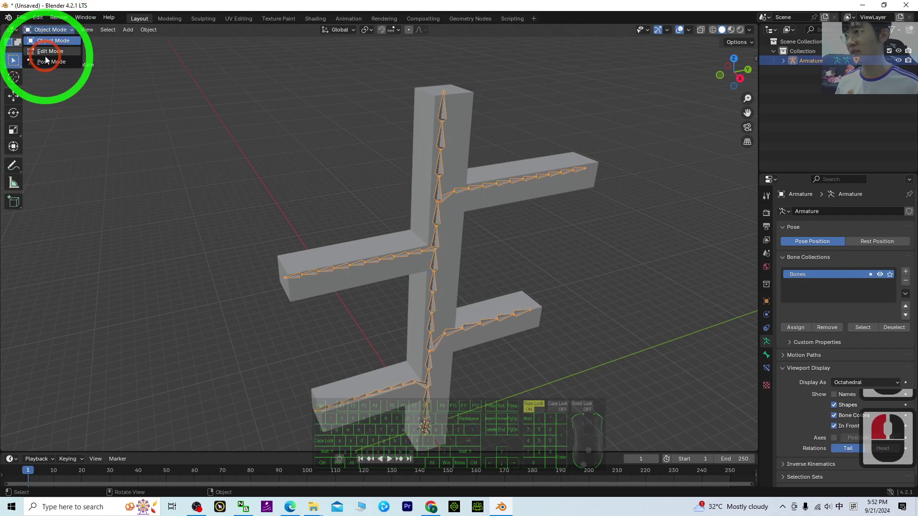
click(45, 61)
mouse_move(651, 247)
middle_down()
mouse_move(607, 236)
mouse_move(579, 271)
middle_up()
click(437, 176)
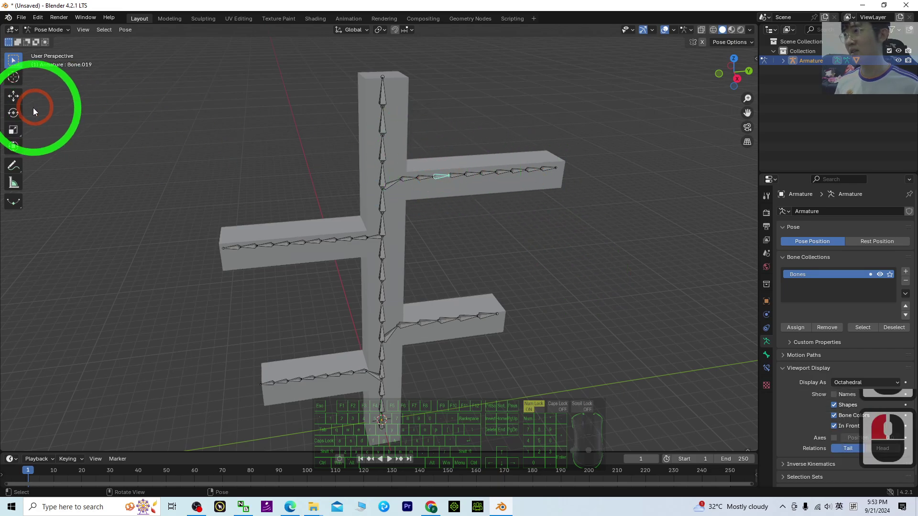
click(13, 112)
mouse_move(452, 144)
mouse_down()
mouse_move(461, 157)
mouse_move(471, 154)
mouse_up()
double_click(482, 190)
mouse_move(527, 174)
mouse_down()
mouse_move(498, 149)
mouse_move(488, 159)
mouse_up()
Step: Rotate bones along the left arm to curl it downward, then select a trunk bone
mouse_move(663, 173)
middle_down()
mouse_move(611, 249)
mouse_move(662, 233)
mouse_move(645, 233)
middle_up()
click(320, 230)
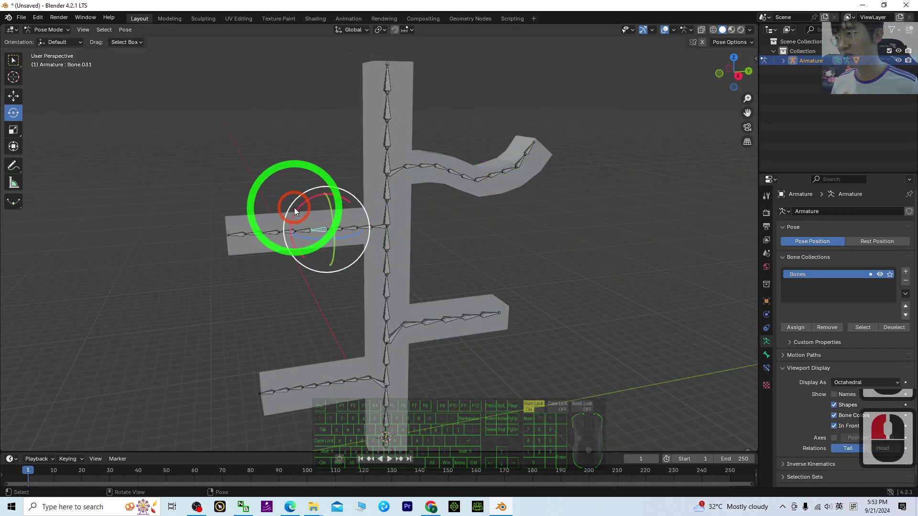
drag(287, 236, 297, 262)
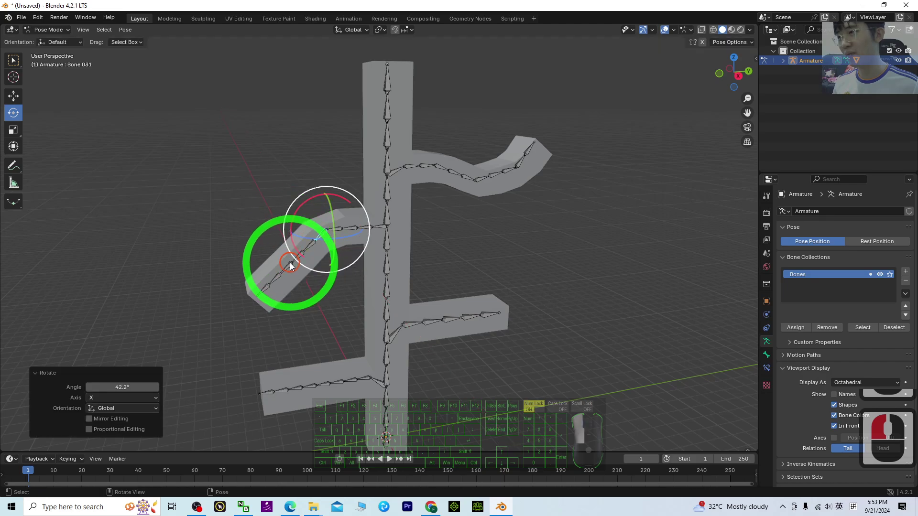
click(293, 265)
mouse_move(279, 230)
mouse_down()
mouse_move(262, 241)
mouse_move(291, 246)
mouse_up()
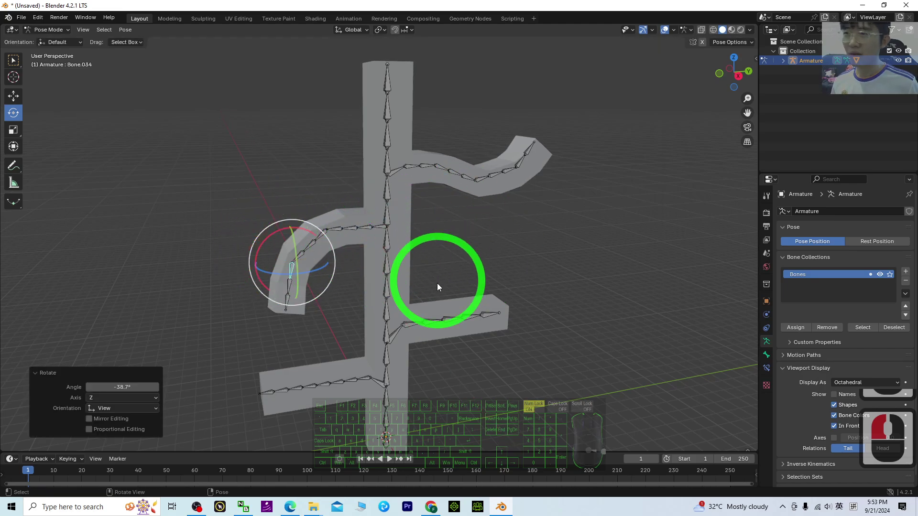
middle_drag(615, 304, 394, 324)
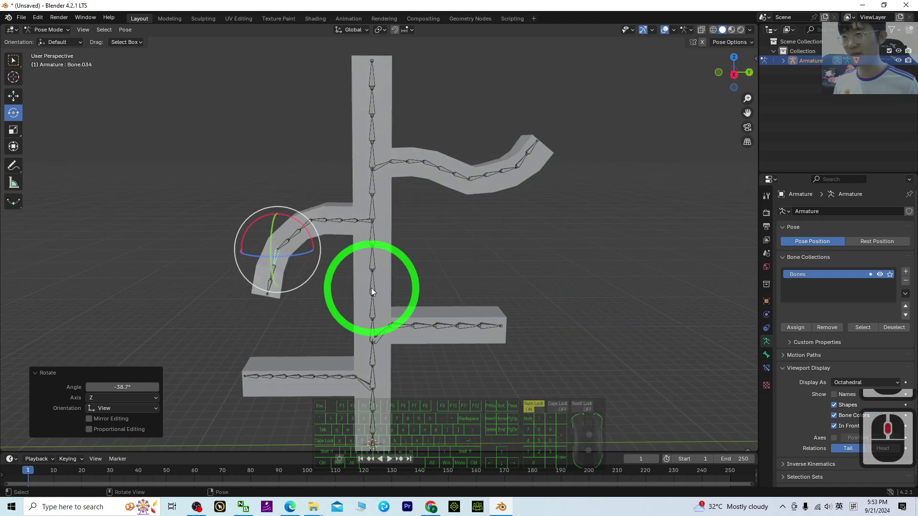
click(371, 303)
middle_drag(229, 322, 359, 329)
Step: Tilt the upper trunk bones sideways, bending the top of the trunk further
drag(445, 273, 395, 222)
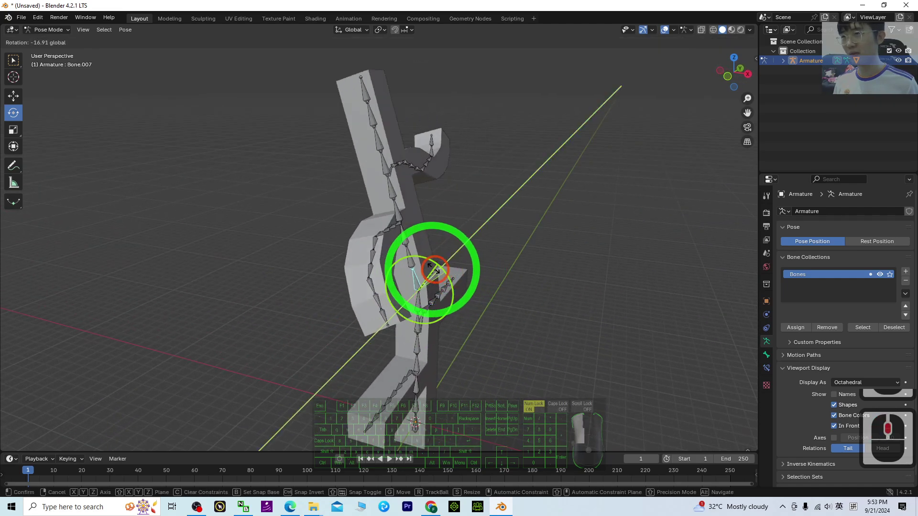
click(359, 154)
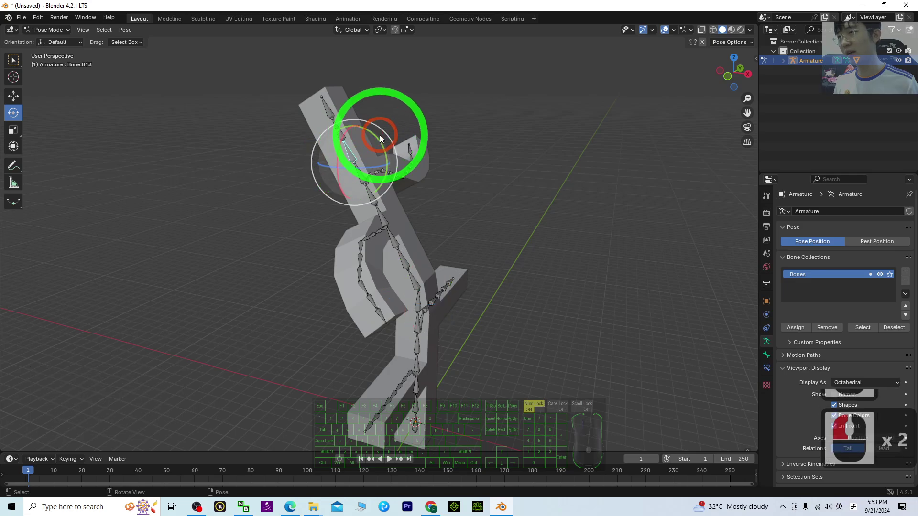
drag(377, 137, 428, 164)
mouse_move(428, 164)
middle_down()
mouse_move(512, 308)
mouse_move(334, 304)
mouse_move(566, 306)
mouse_move(388, 299)
mouse_move(438, 193)
middle_up()
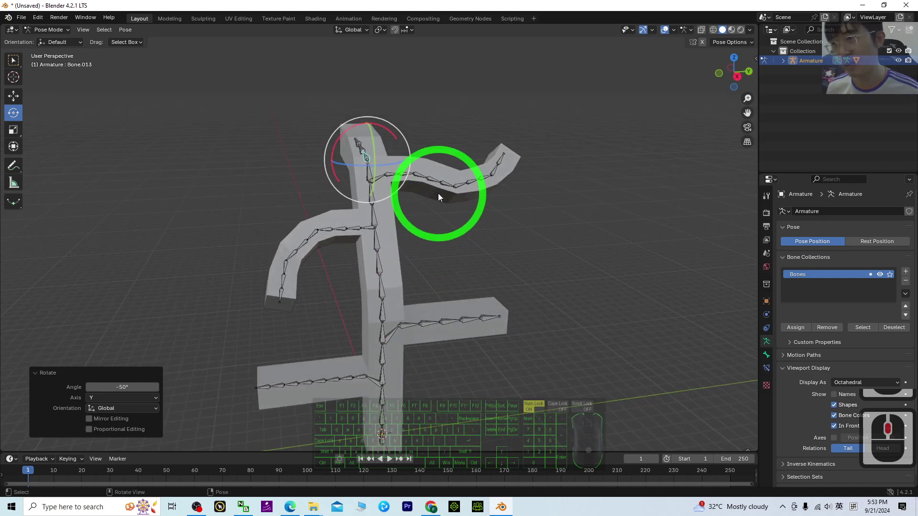
scroll(470, 209, up, 2)
scroll(388, 233, up, 4)
scroll(420, 330, down, 4)
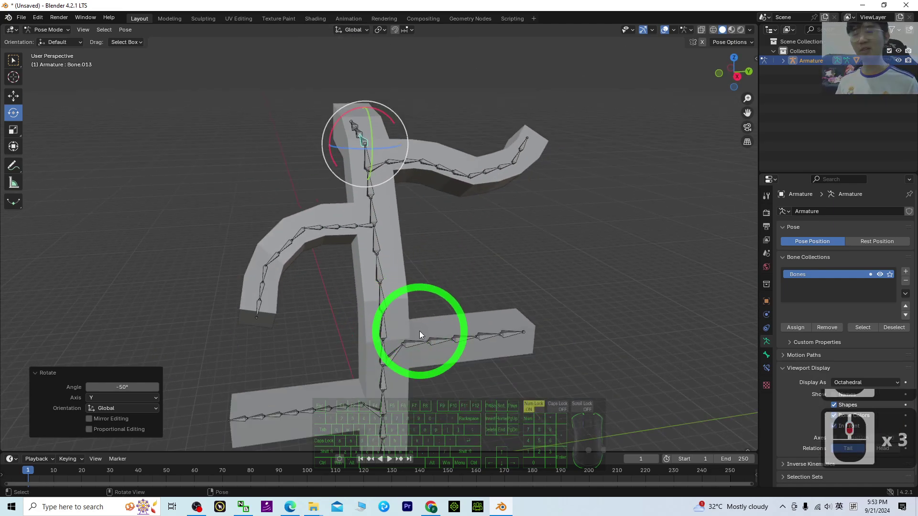
Step: Try bending a lower-right arm bone, then undo that bend
mouse_move(418, 345)
middle_down()
mouse_move(431, 288)
mouse_move(375, 256)
mouse_move(579, 250)
mouse_move(334, 198)
mouse_move(300, 232)
mouse_move(422, 261)
mouse_move(537, 266)
mouse_move(376, 274)
mouse_move(408, 328)
mouse_move(482, 311)
middle_up()
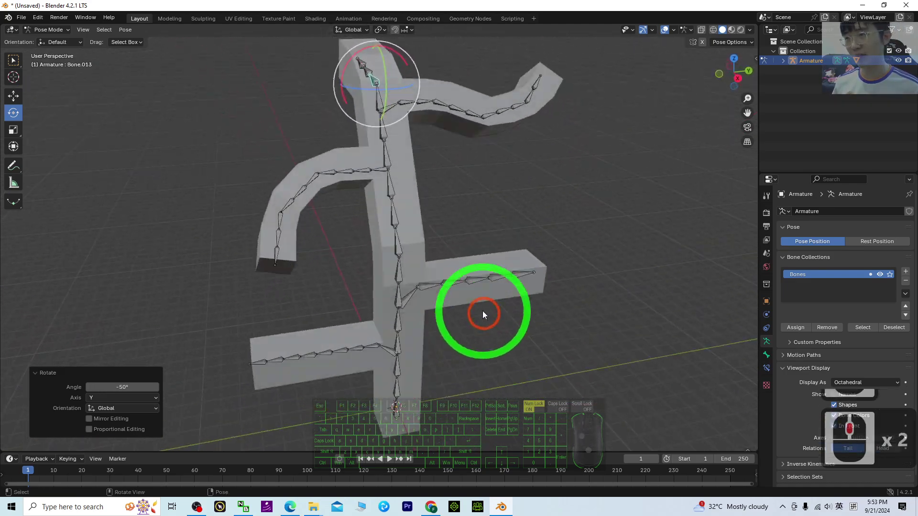
click(477, 282)
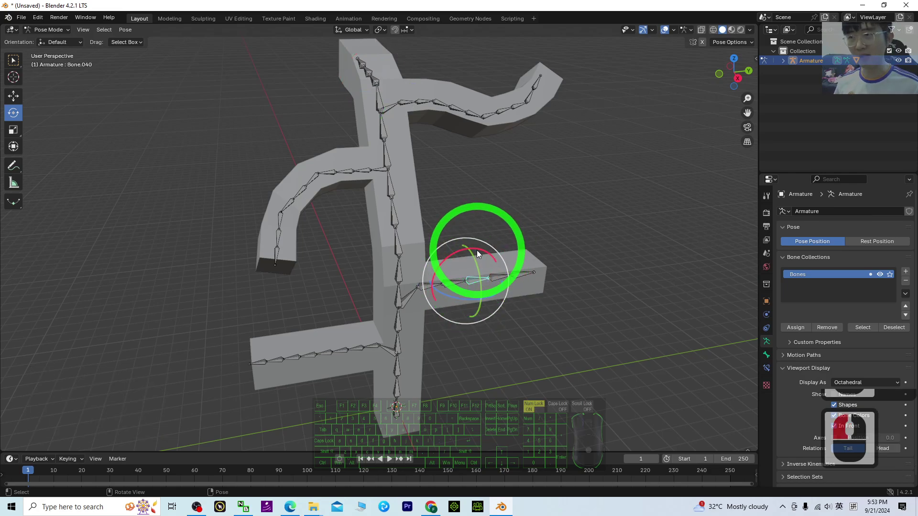
drag(477, 250, 557, 270)
key(ctrl+z)
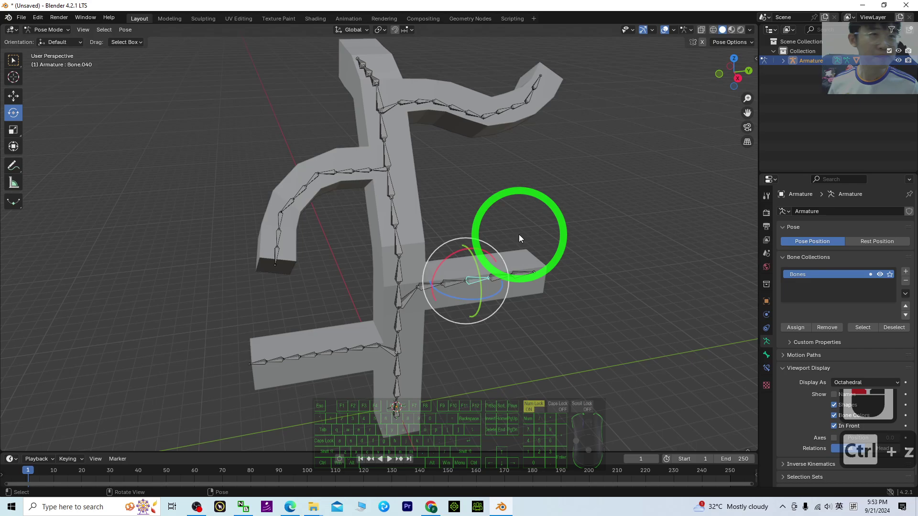
scroll(561, 278, down, 3)
scroll(550, 279, up, 4)
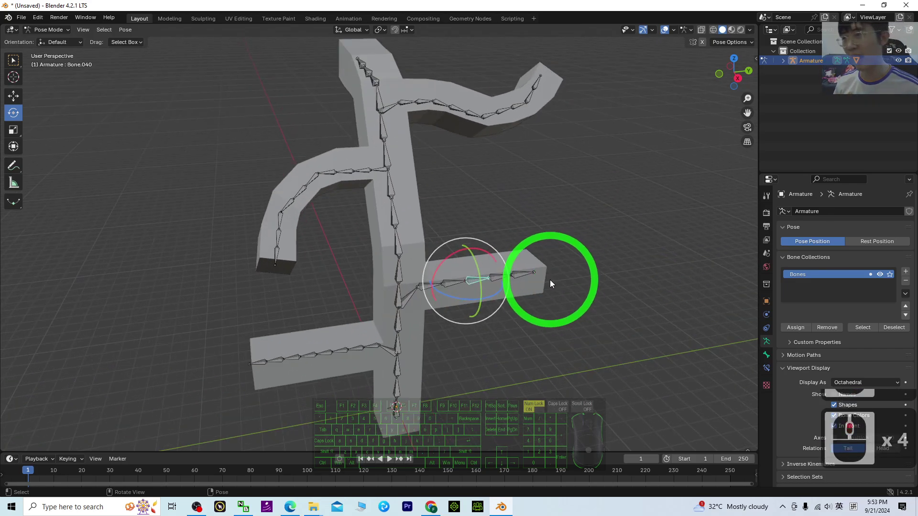
mouse_move(550, 280)
middle_down()
mouse_move(521, 309)
mouse_move(571, 287)
middle_up()
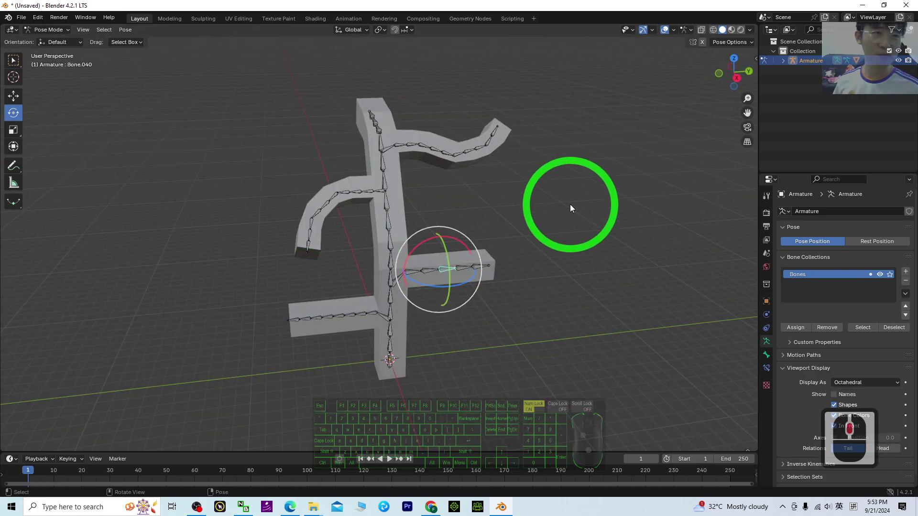
mouse_move(570, 204)
middle_down()
mouse_move(590, 294)
mouse_move(415, 290)
middle_up()
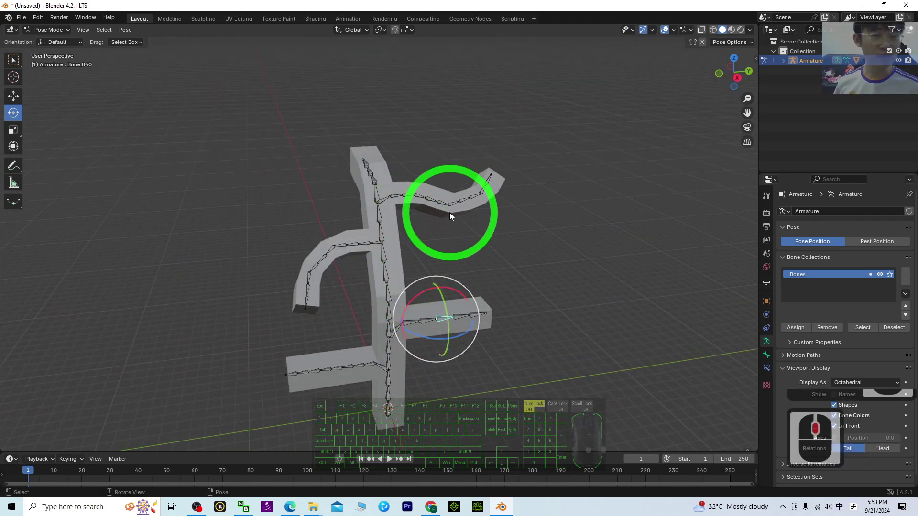
scroll(495, 262, up, 2)
mouse_move(505, 273)
middle_down()
mouse_move(590, 294)
mouse_move(612, 264)
mouse_move(520, 297)
mouse_move(624, 292)
mouse_move(403, 286)
mouse_move(668, 268)
middle_up()
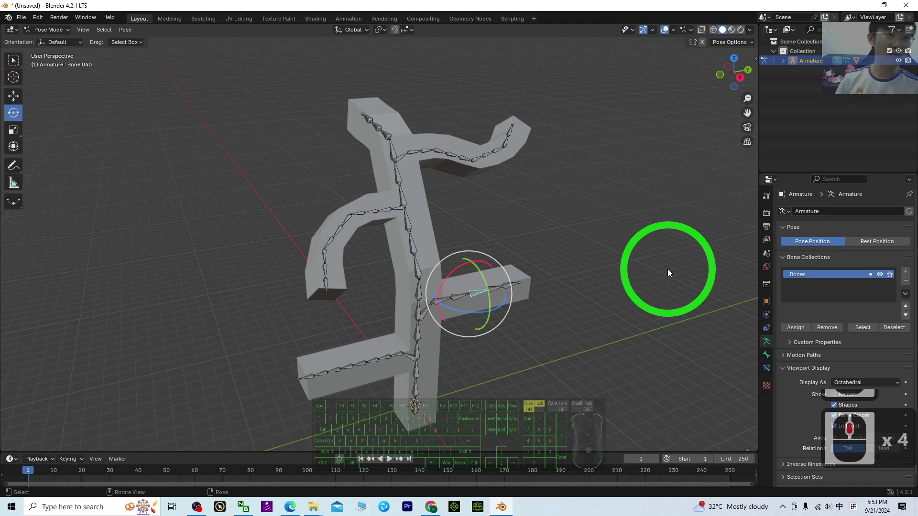